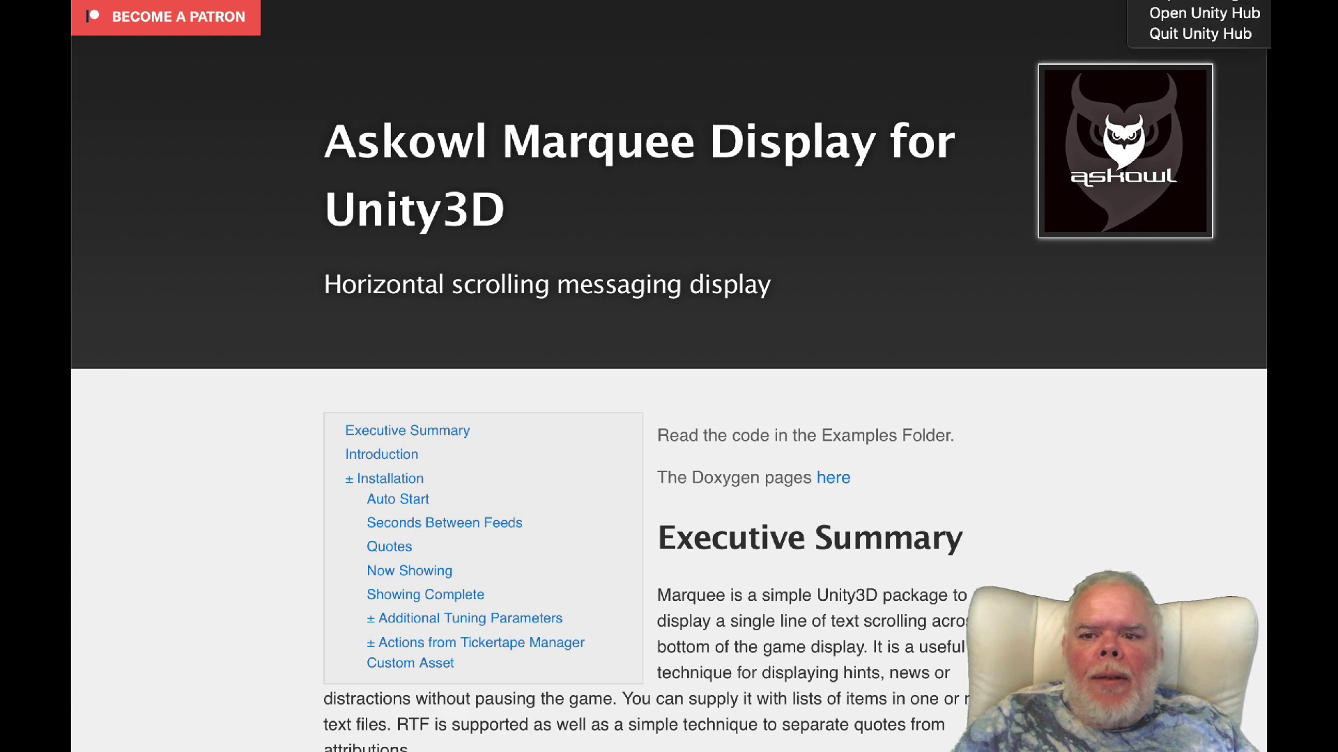
- From Unity Hub, create a new 3D project named 'Test Marquee'
click(1185, 13)
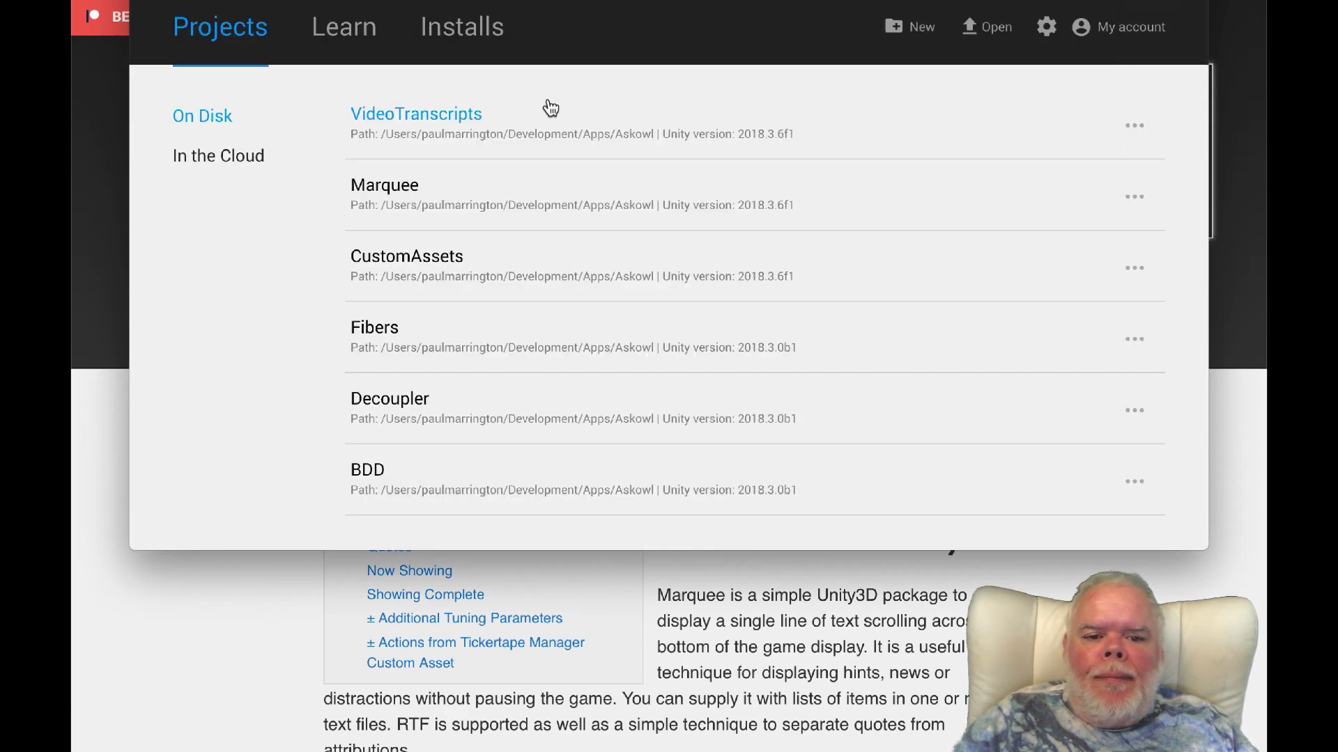
click(910, 27)
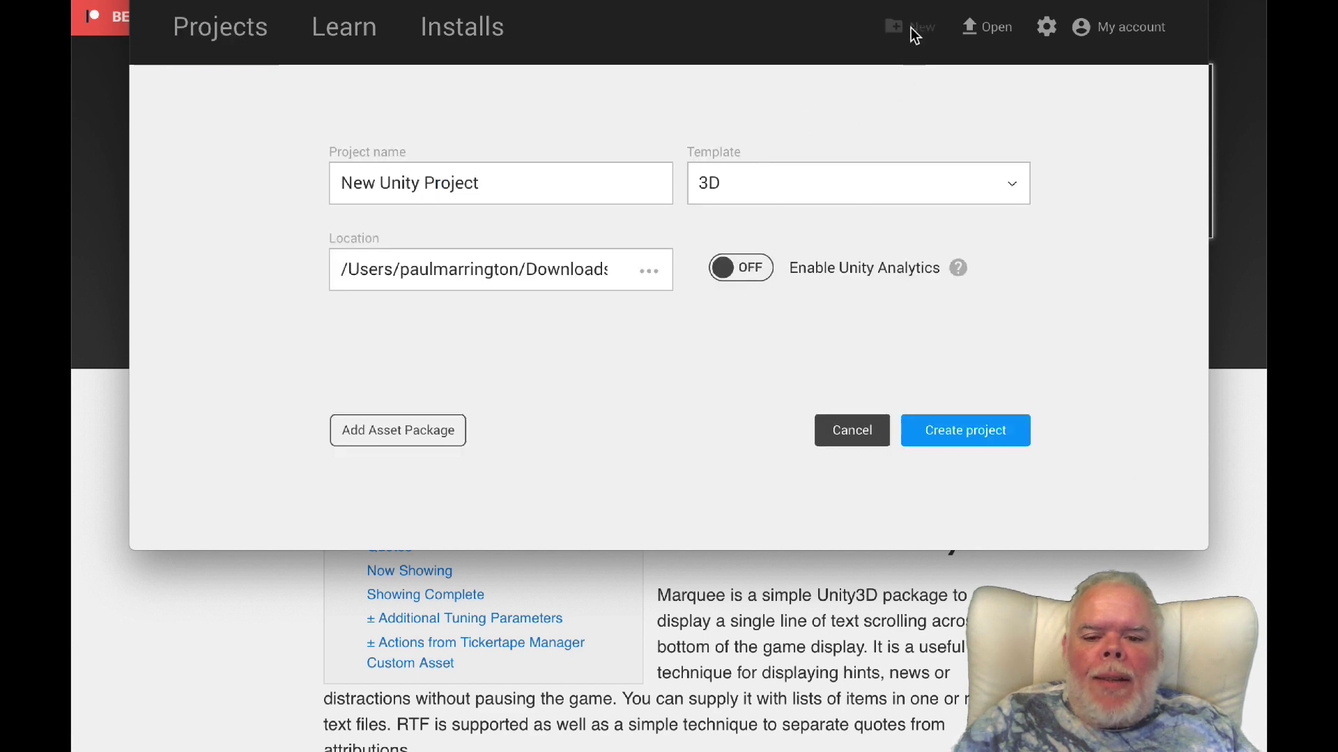
click(513, 170)
triple_click(513, 170)
text(Te)
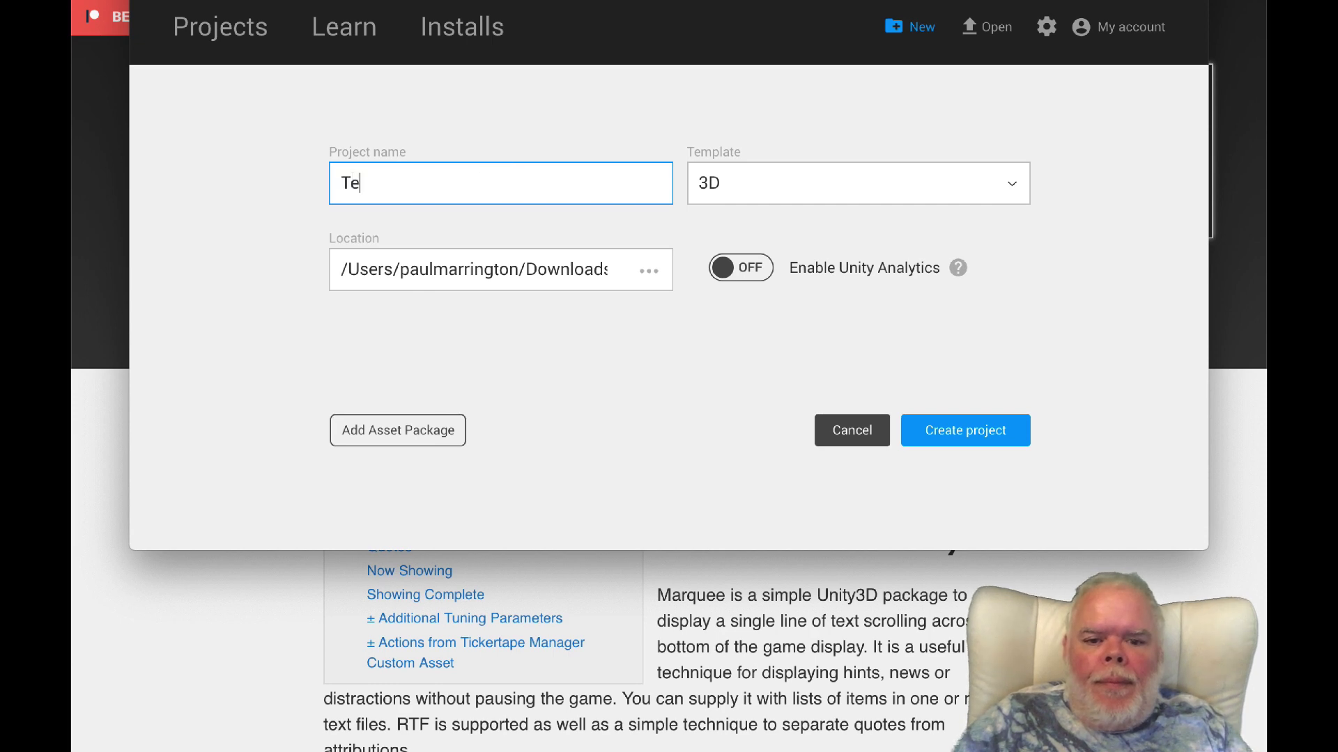
text(st Mrquee)
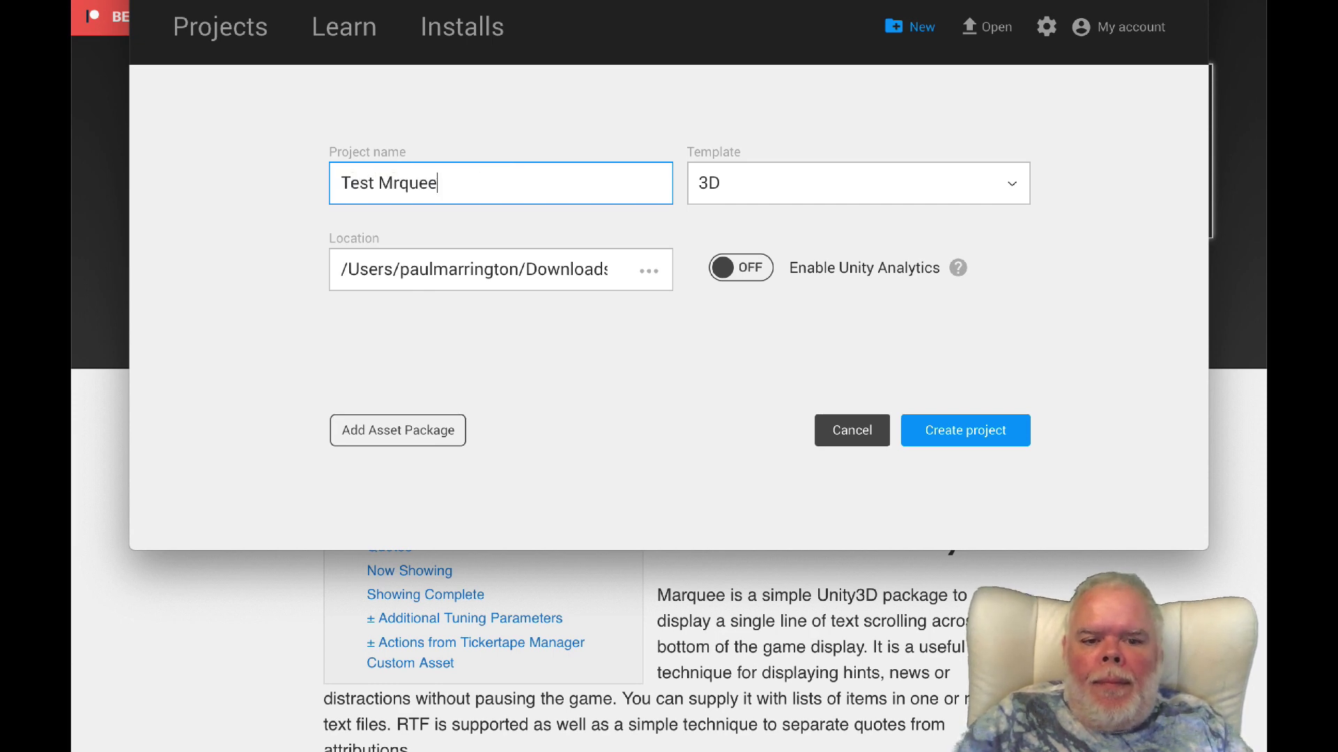
key(BackSpace)
key(BackSpace)
key(BackSpace)
key(BackSpace)
key(BackSpace)
text(ar)
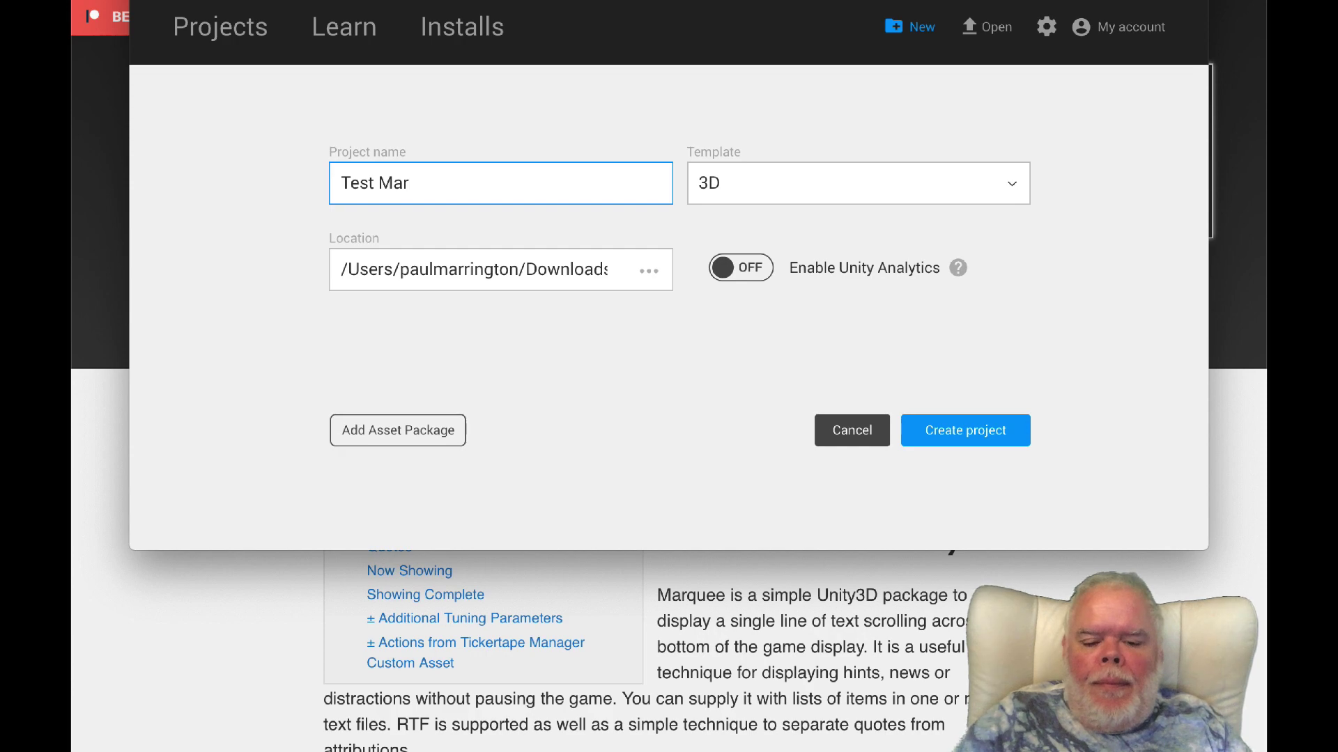
text(quee)
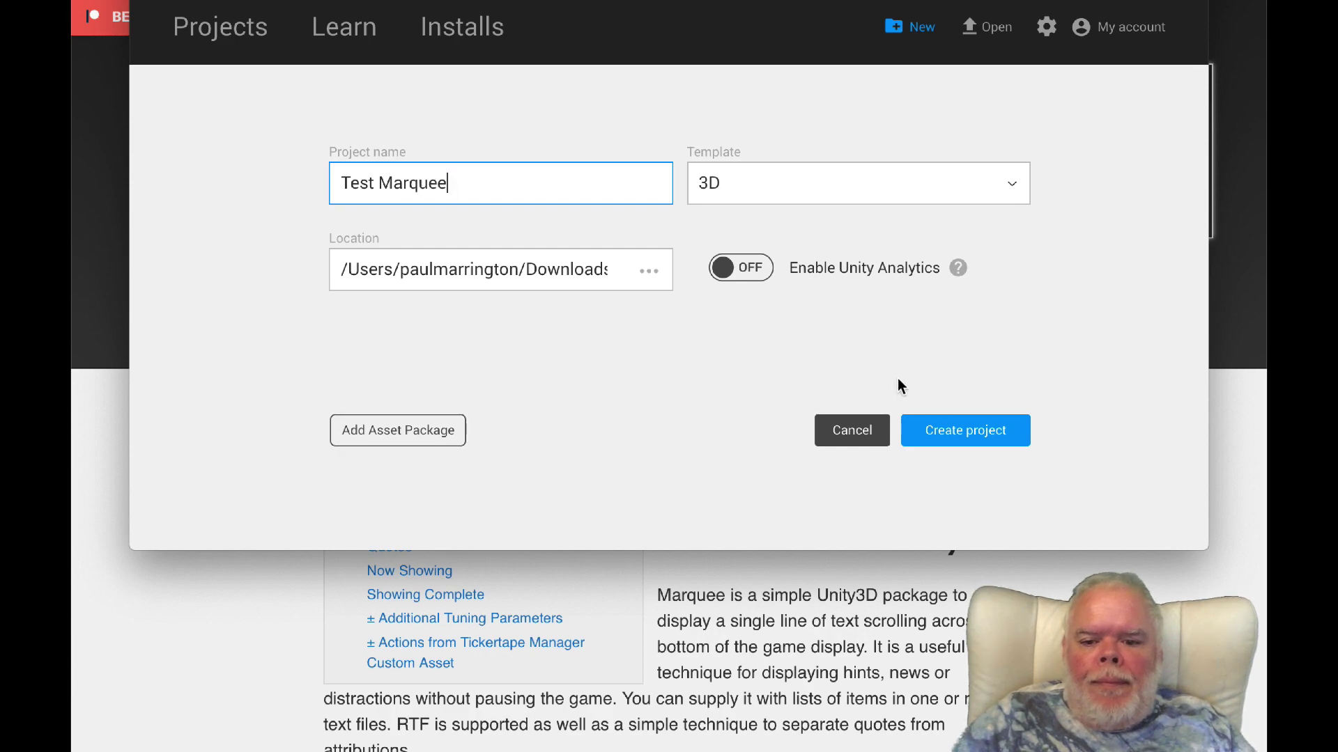
click(951, 428)
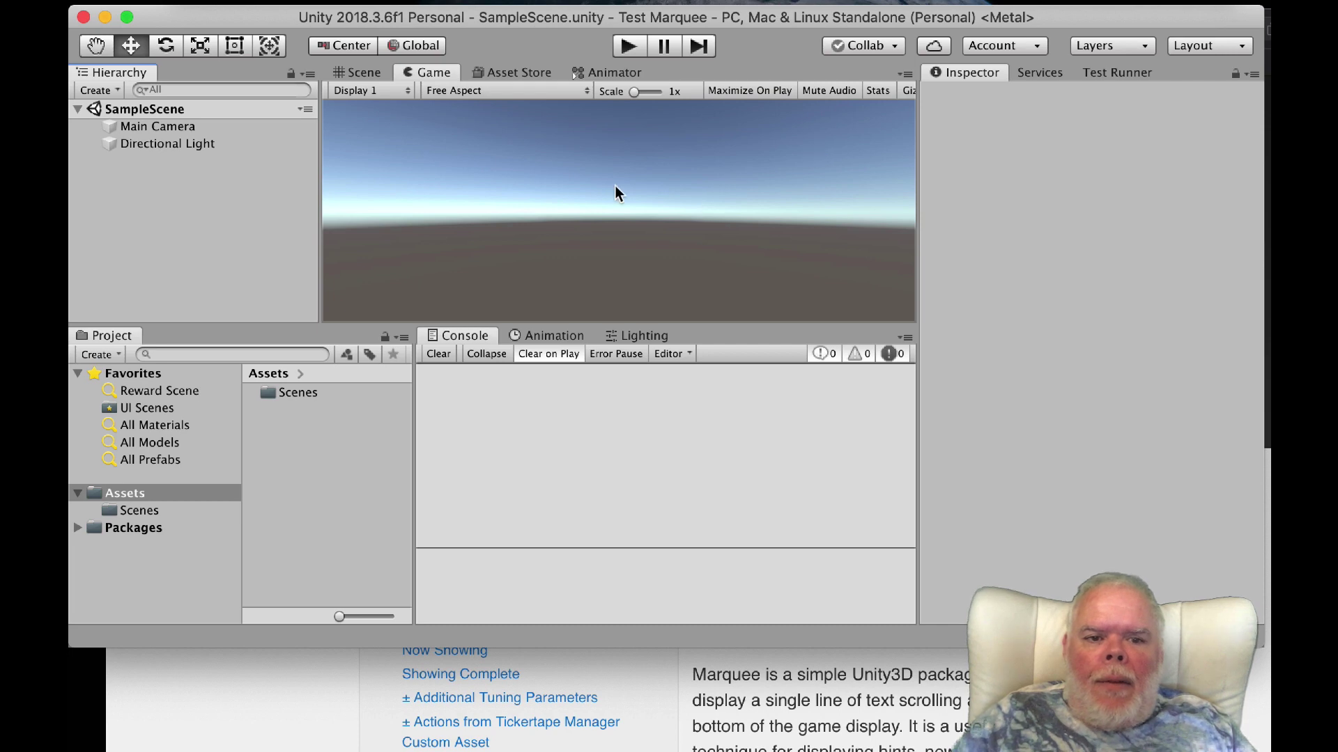
- Import the custom package uploadtool_Askowl.unitypackage with all its contents
click(34, 0)
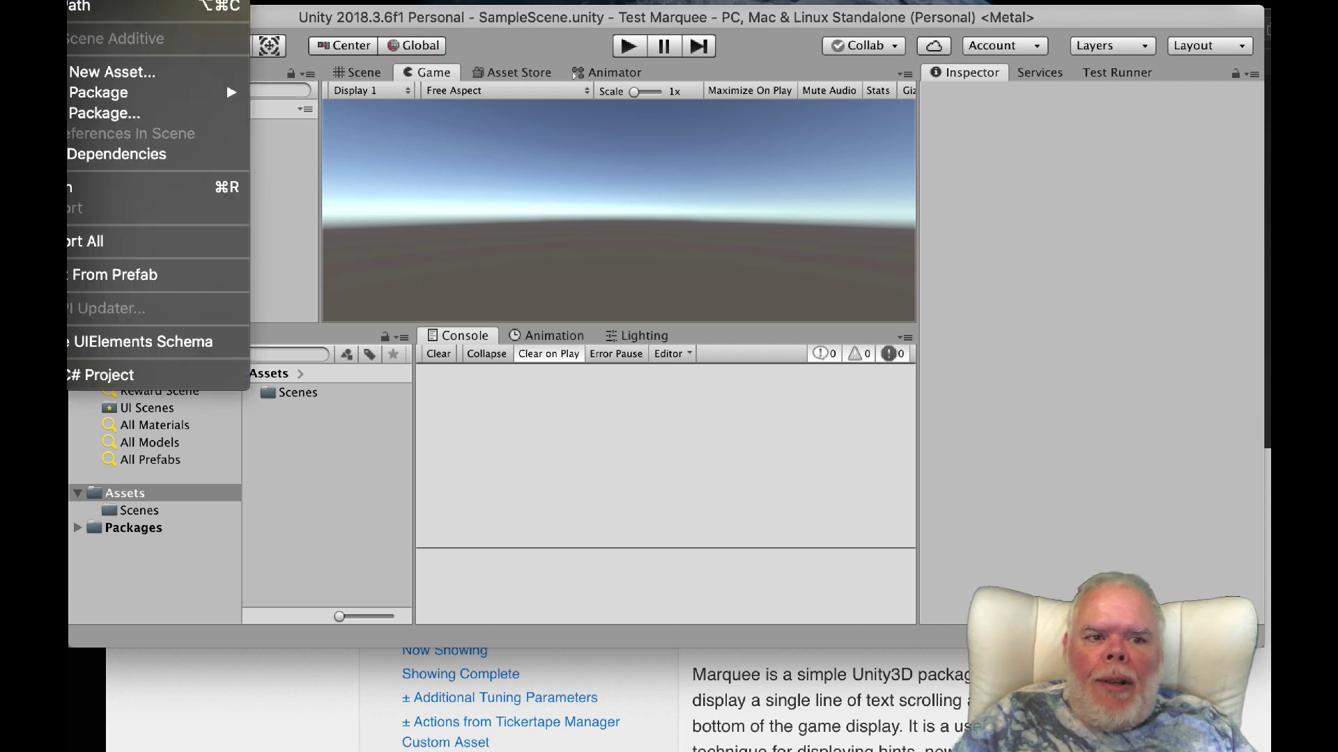
mouse_move(151, 87)
click(277, 95)
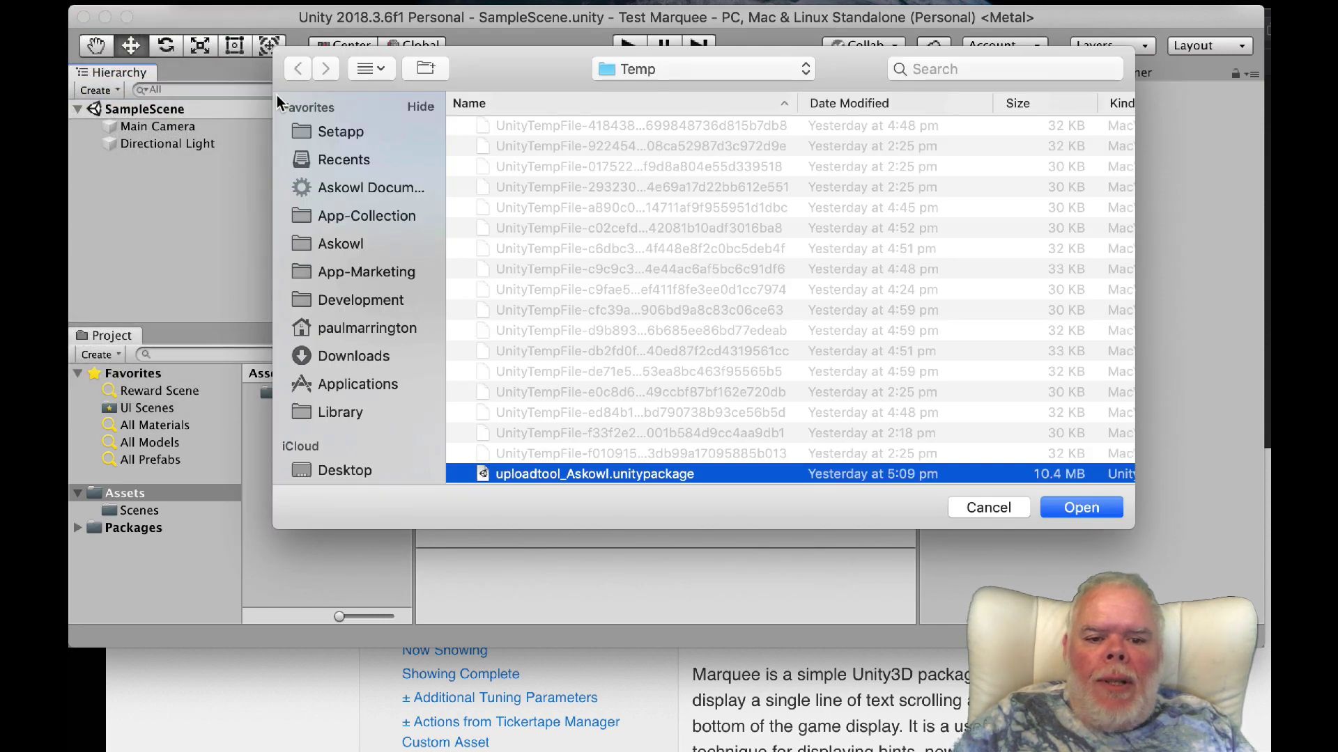
scroll(604, 345, down, 2)
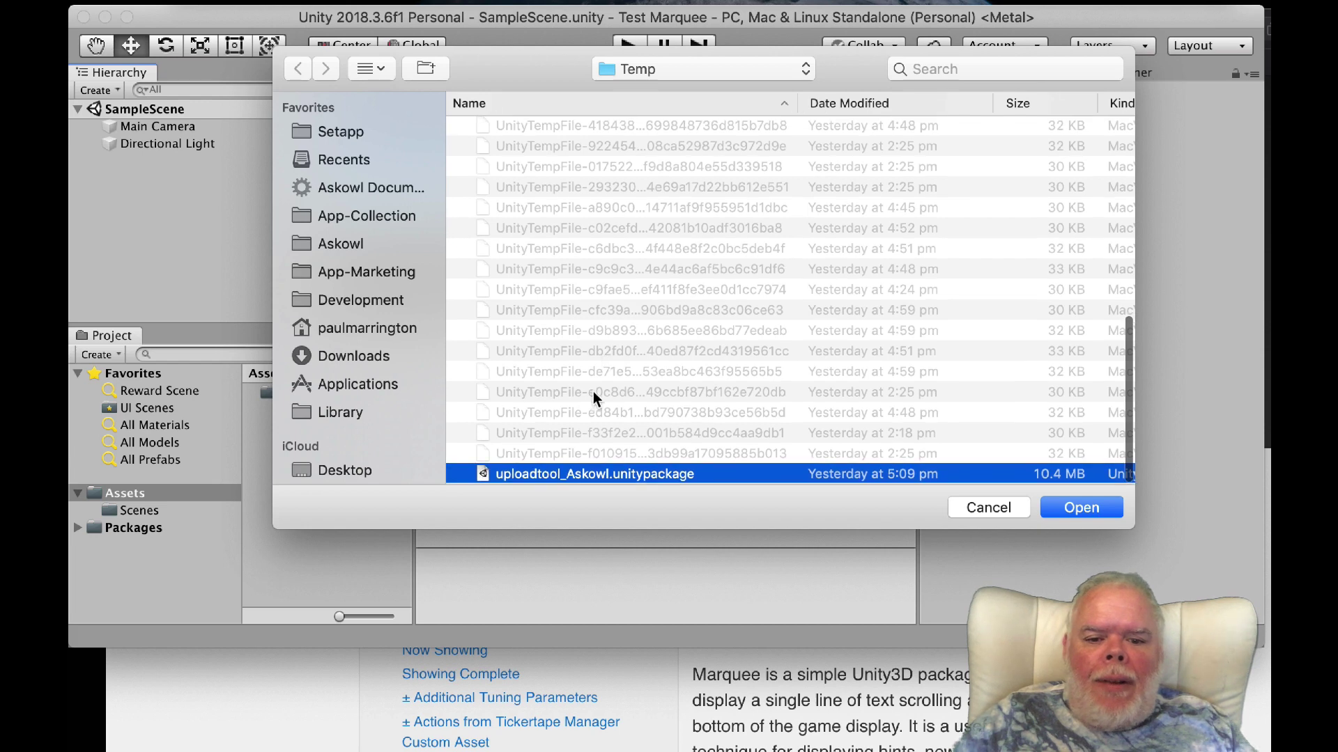
double_click(590, 474)
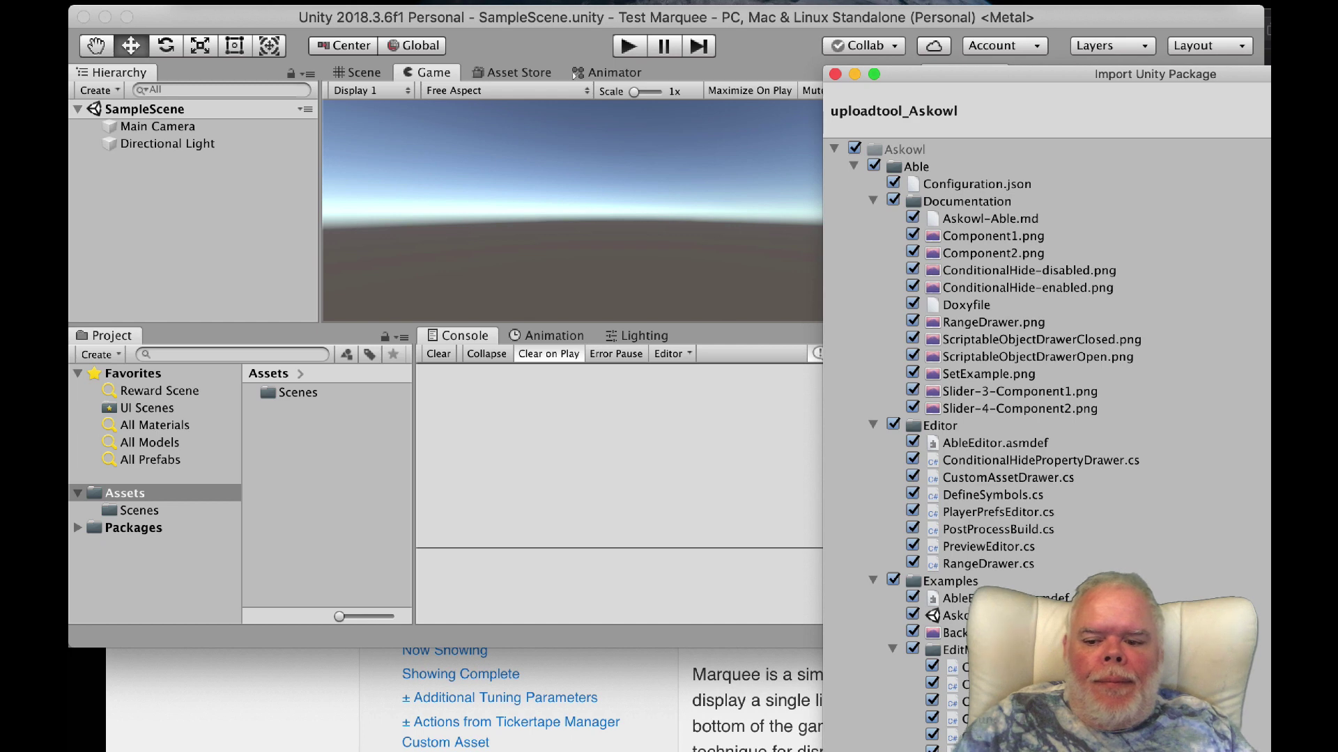
key(Return)
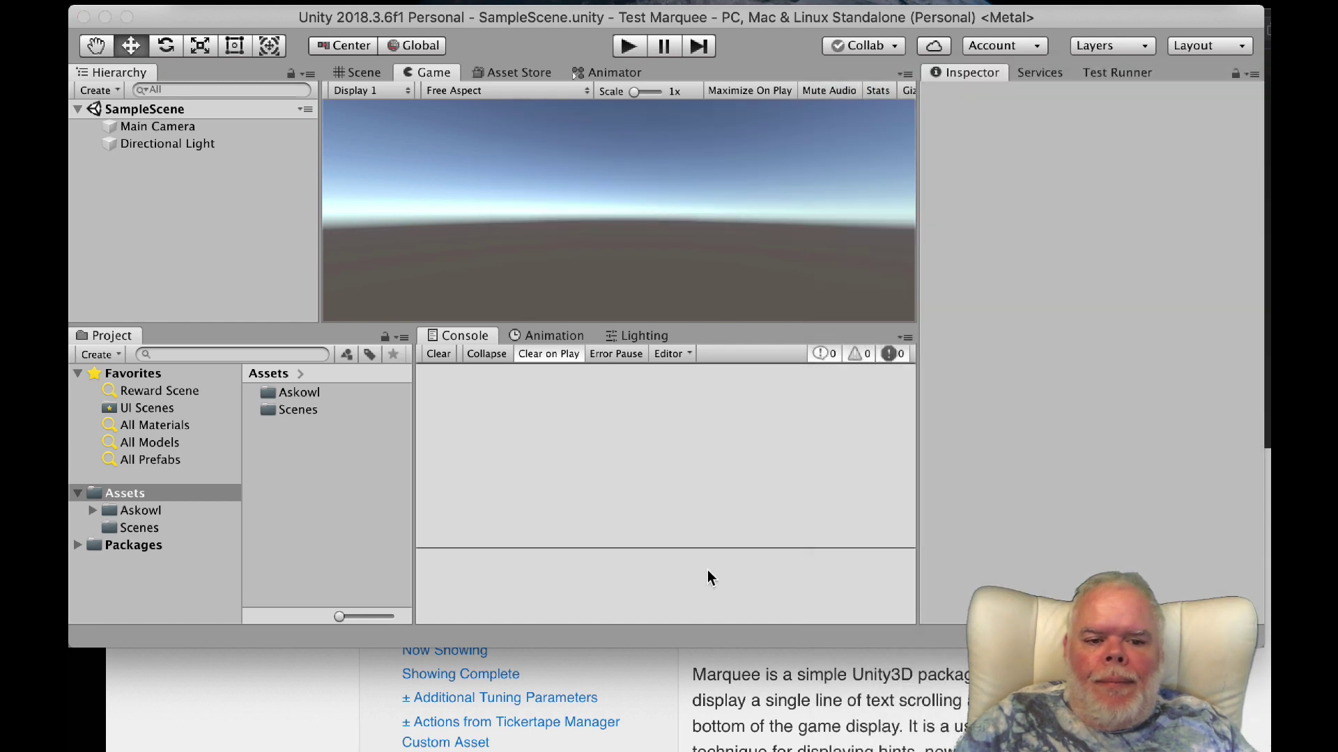
- Create a marquee custom asset in the Assets folder and save it as 'My Tickertape'
right_click(292, 459)
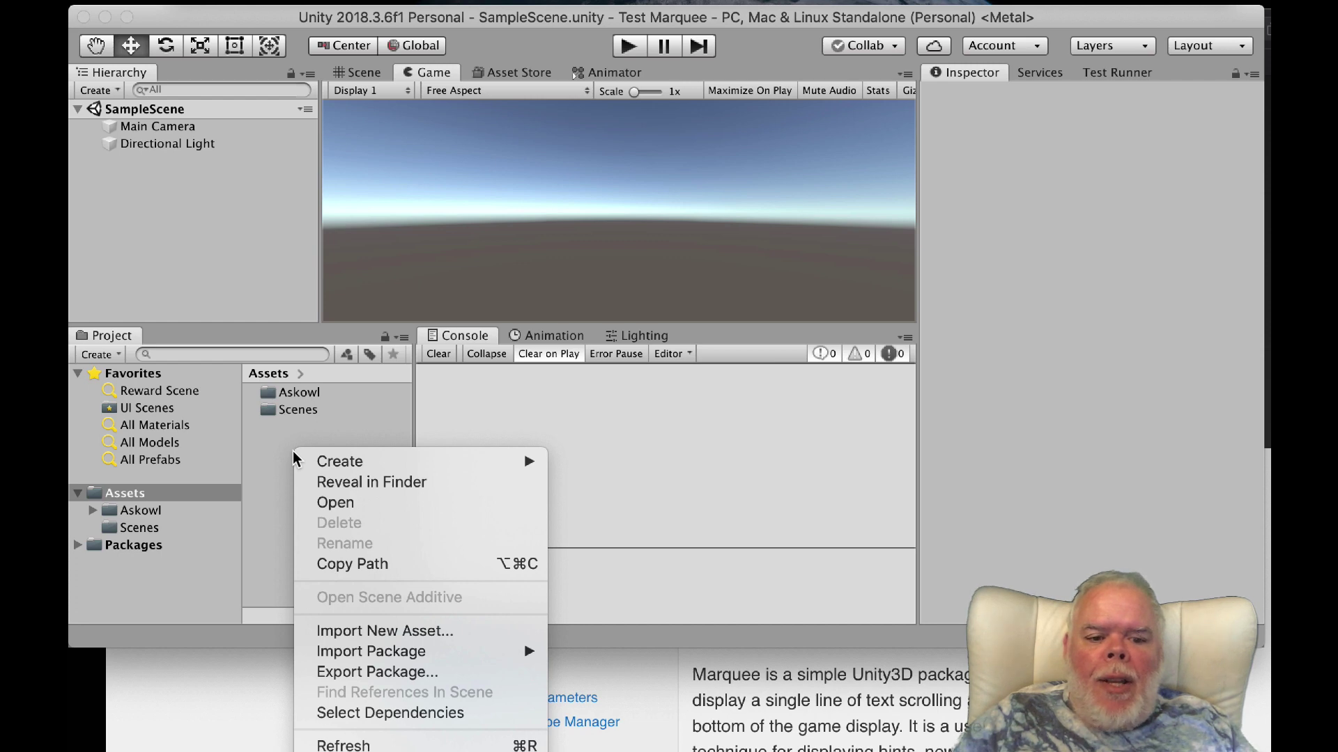
mouse_move(457, 462)
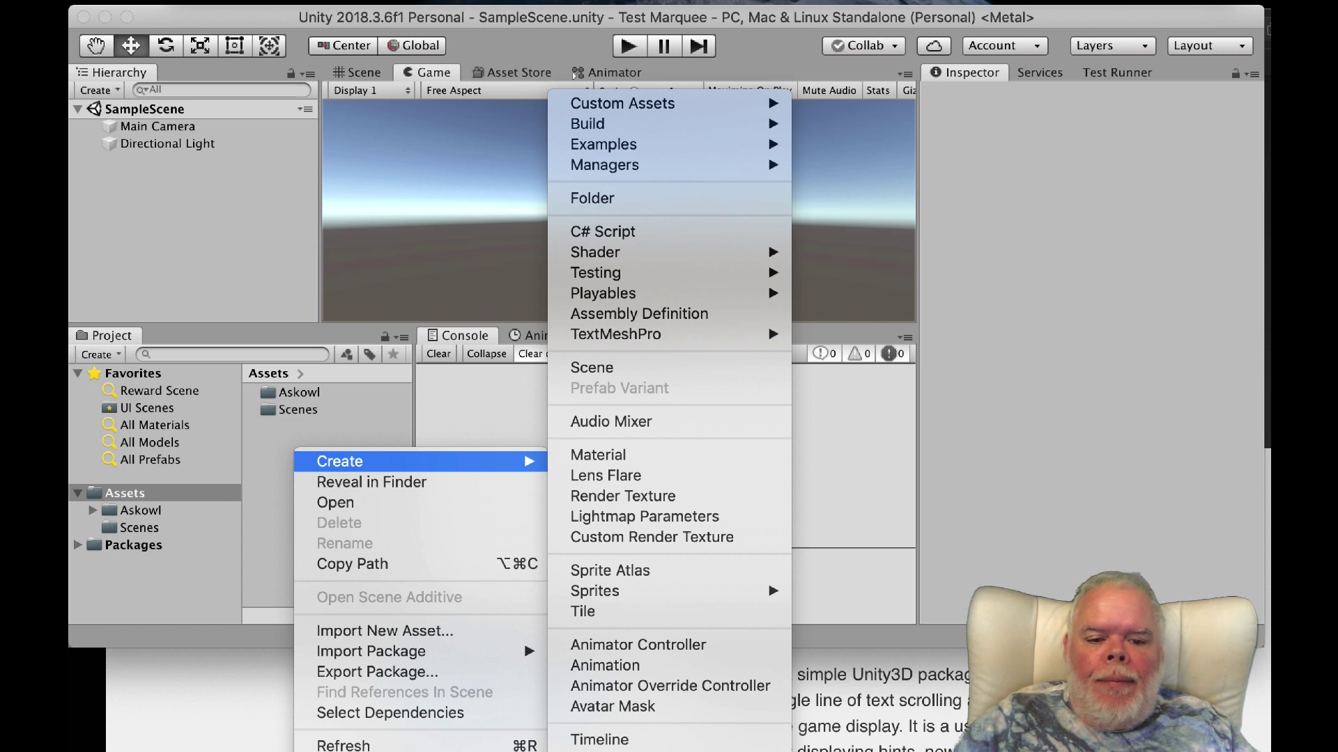
key(Return)
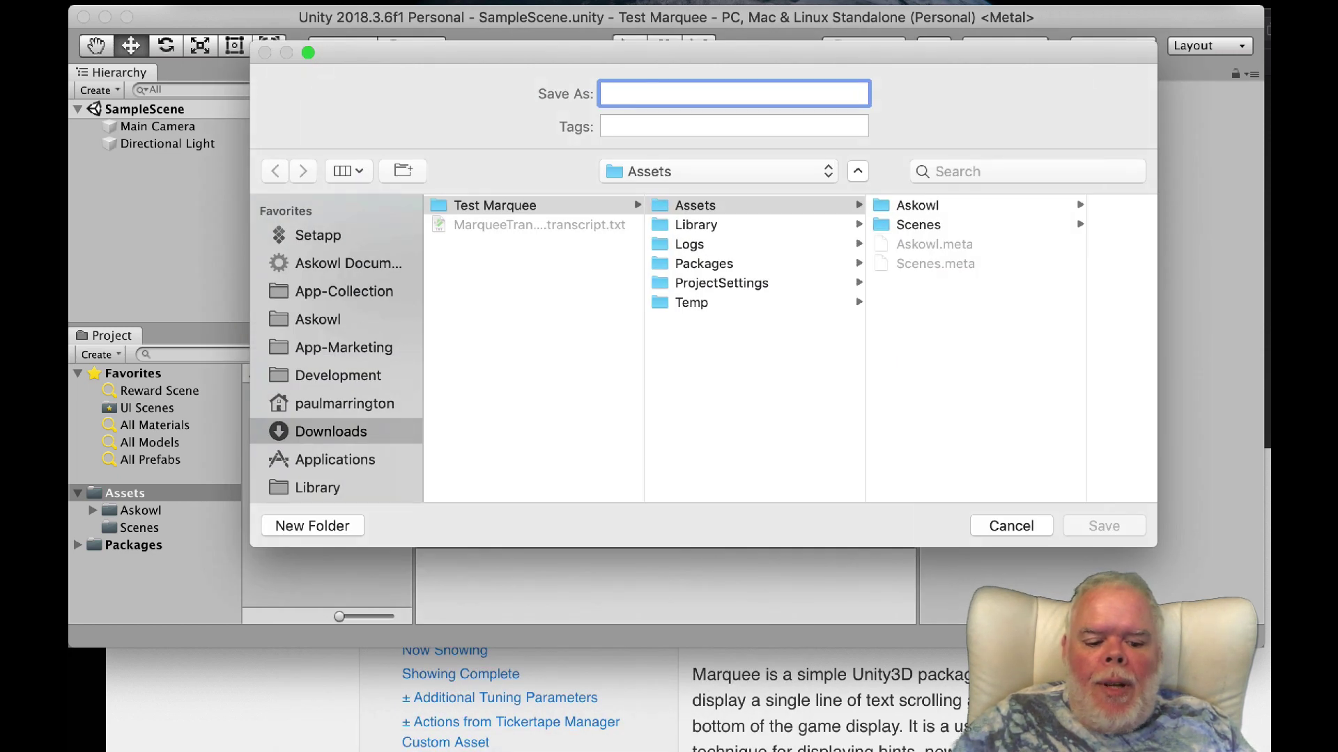
text(My)
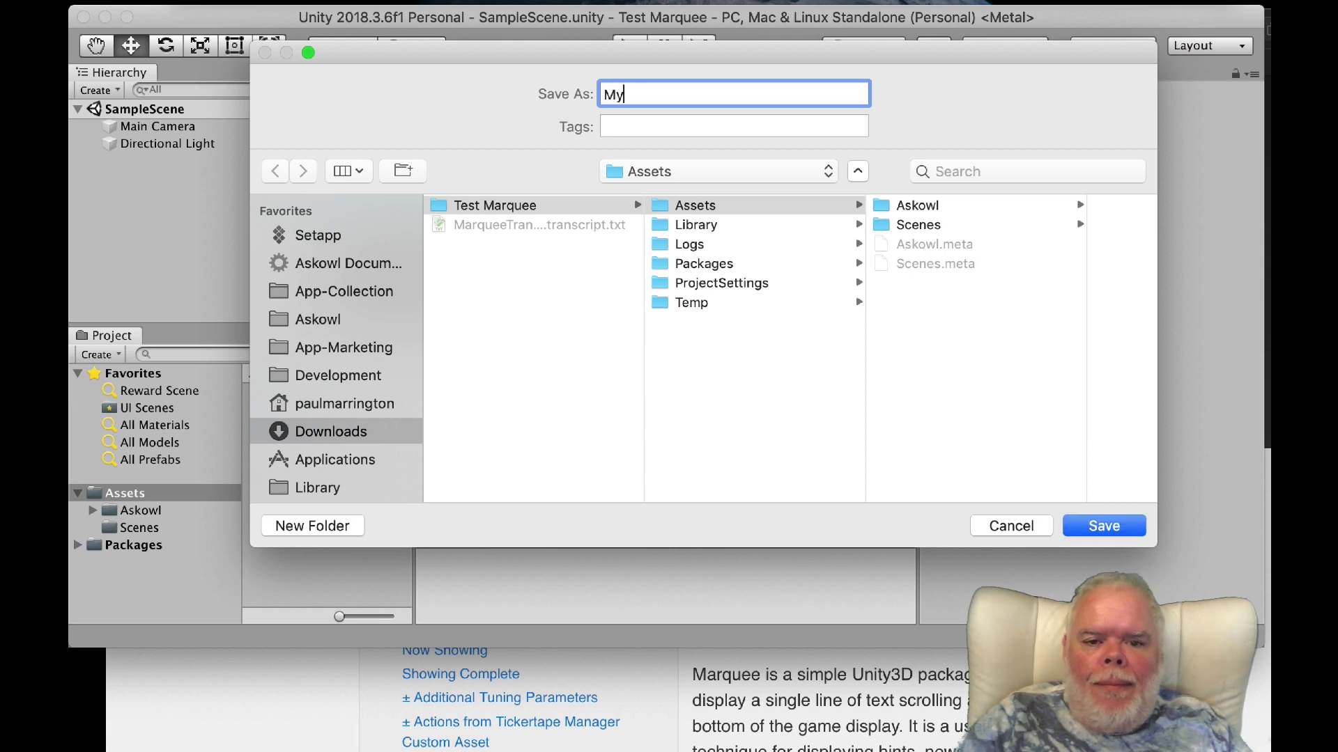
text( Ticker)
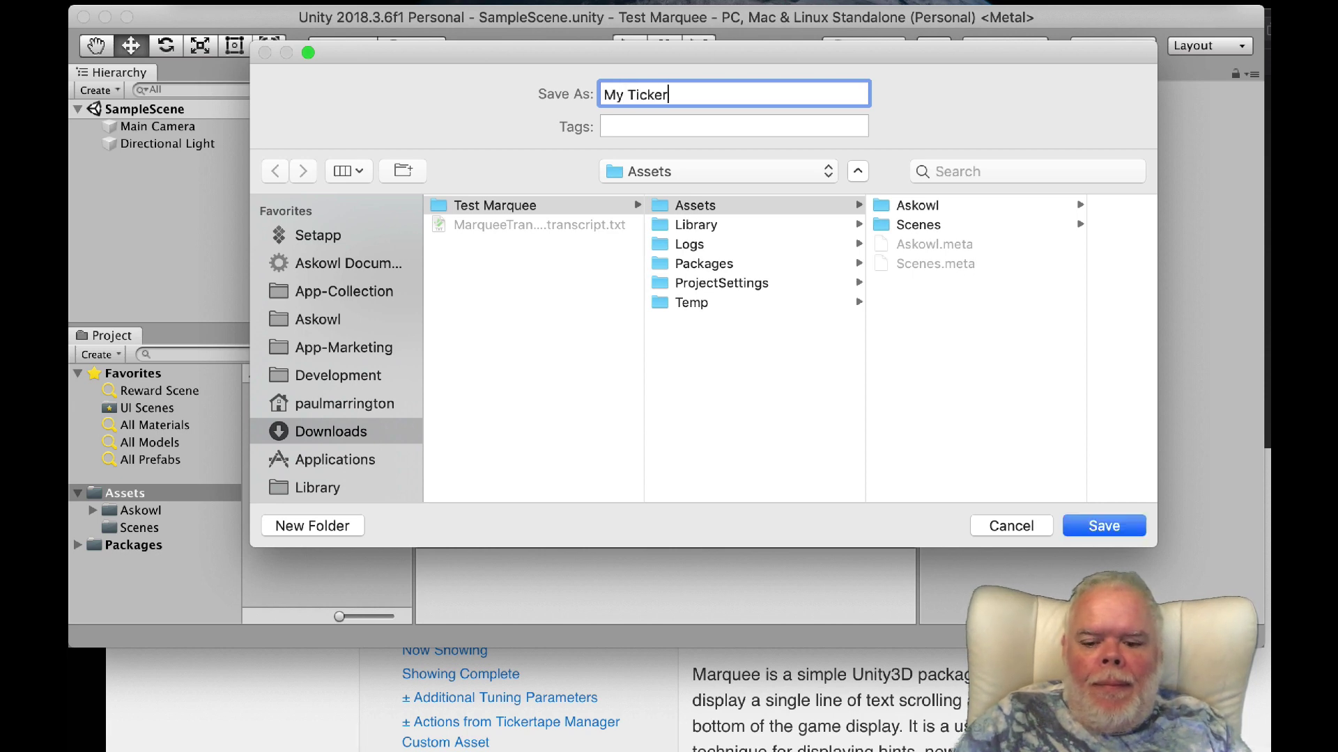
text(tape)
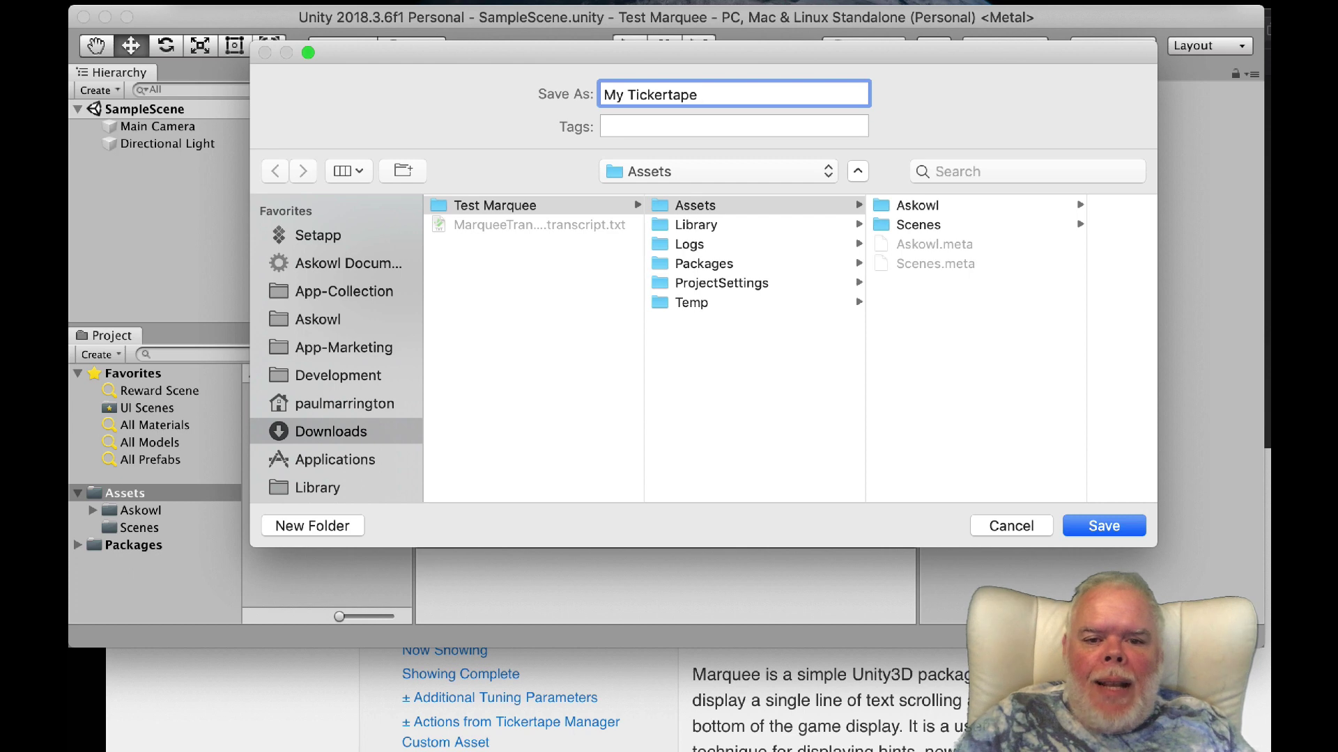
click(1108, 533)
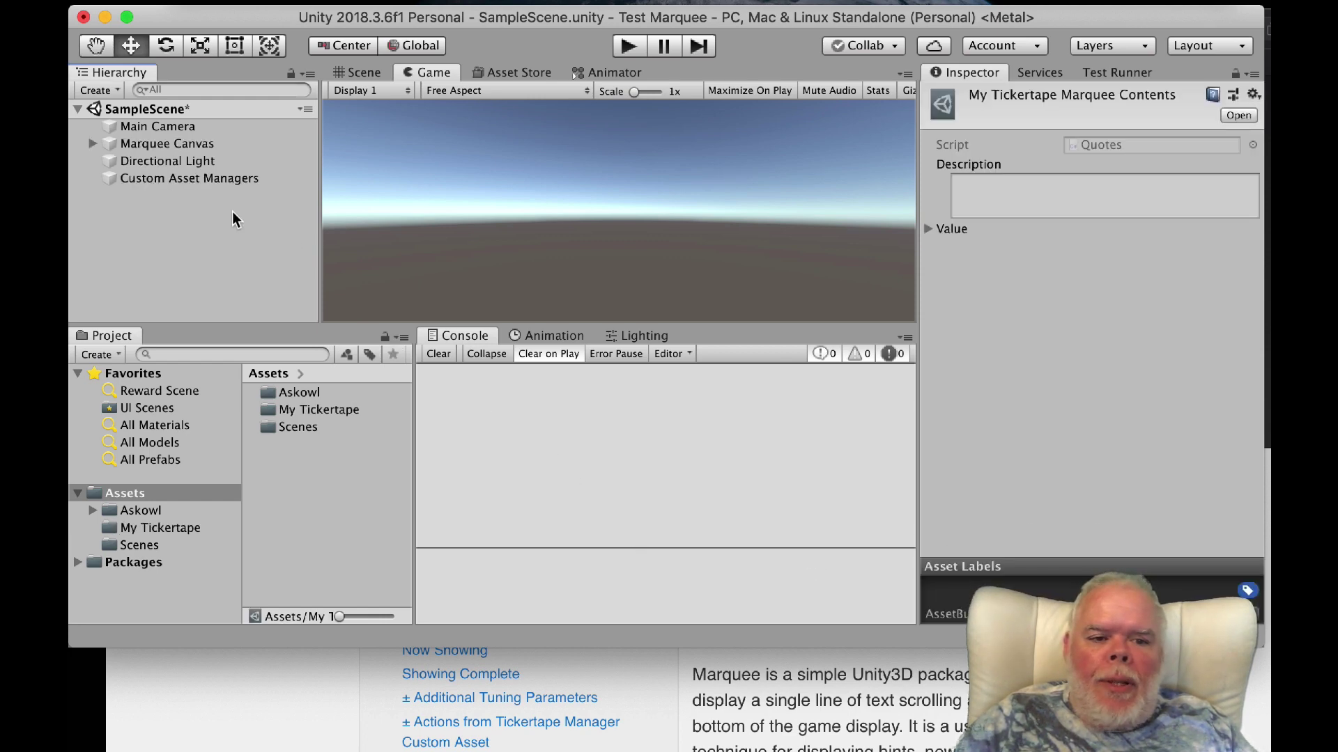
- Check the Custom Asset Managers' Managers list, then select Marquee under Marquee Canvas
click(178, 181)
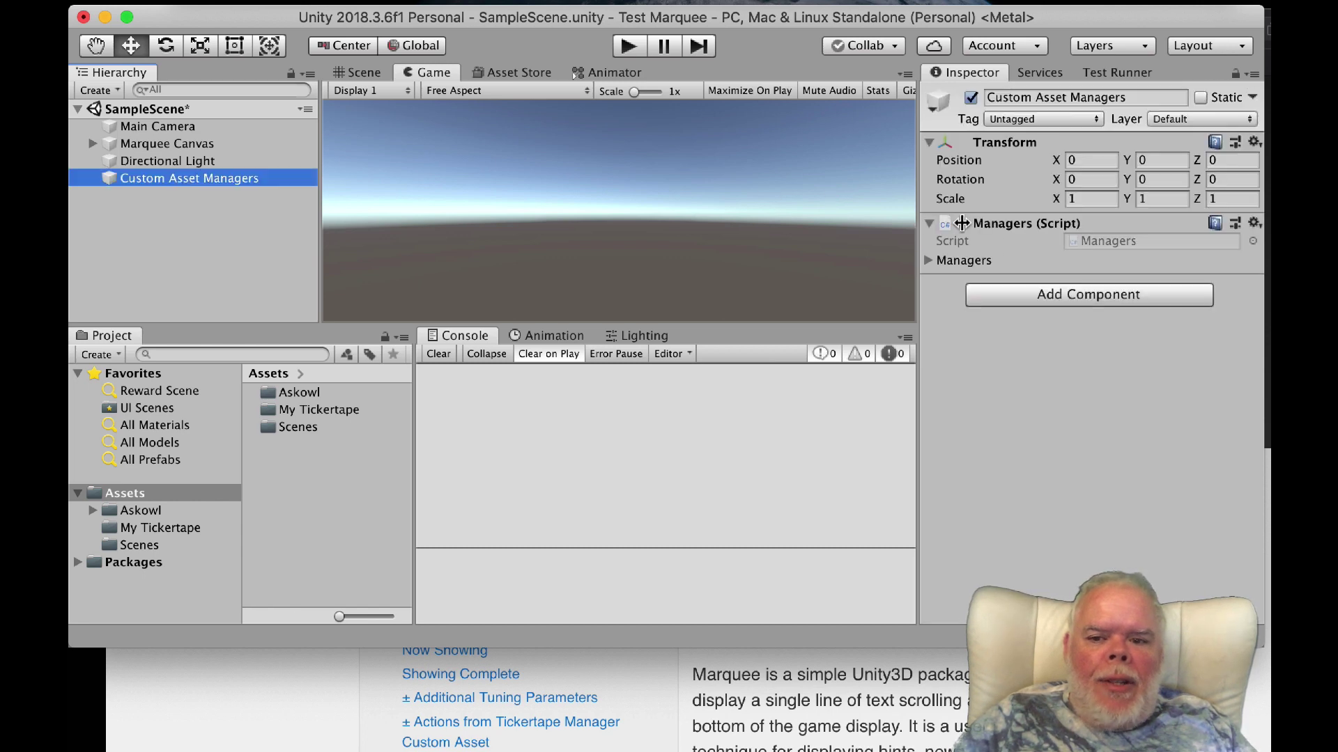
click(927, 262)
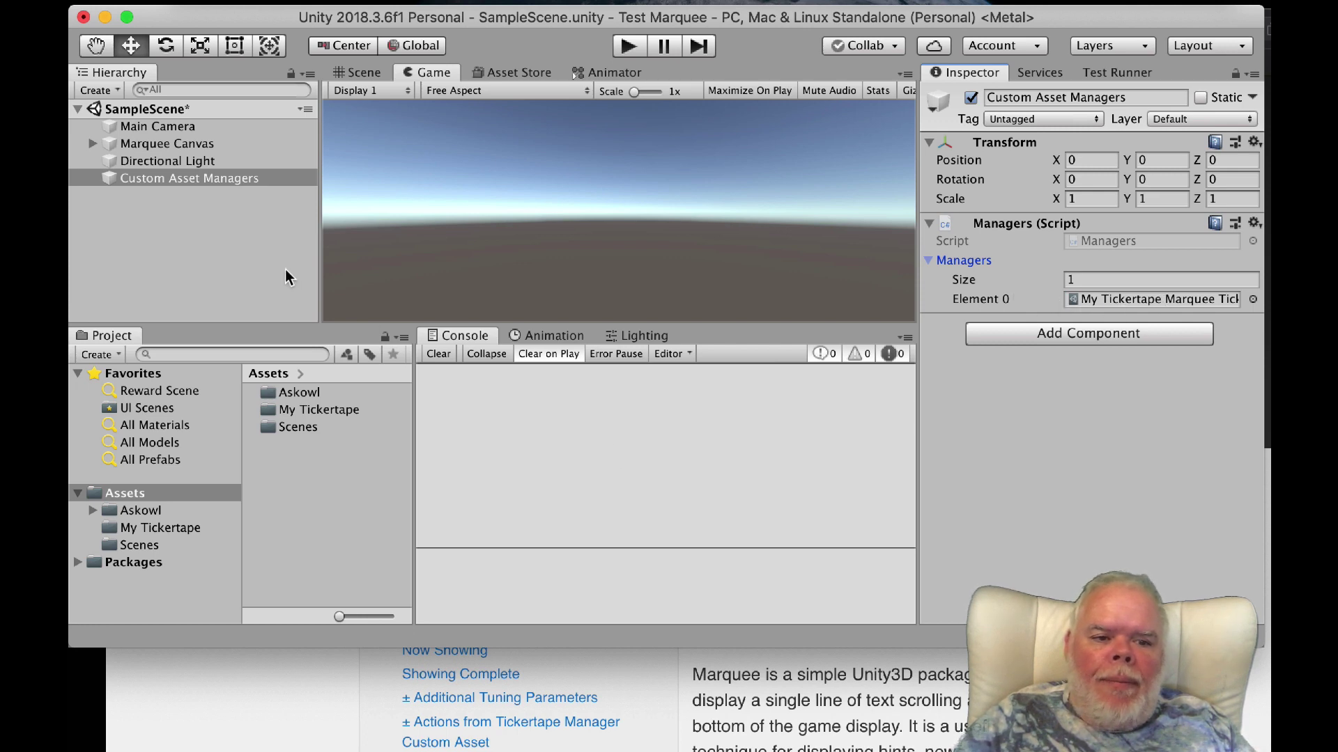
click(174, 142)
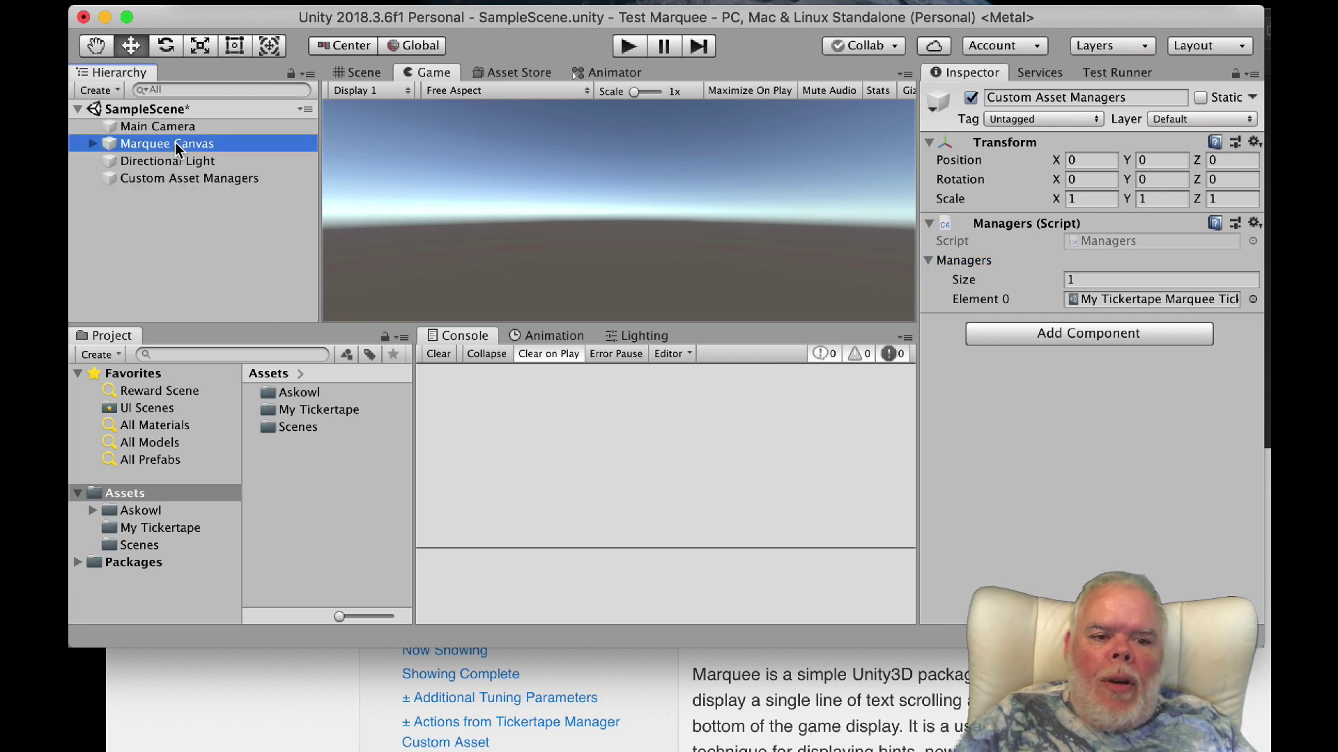
click(92, 143)
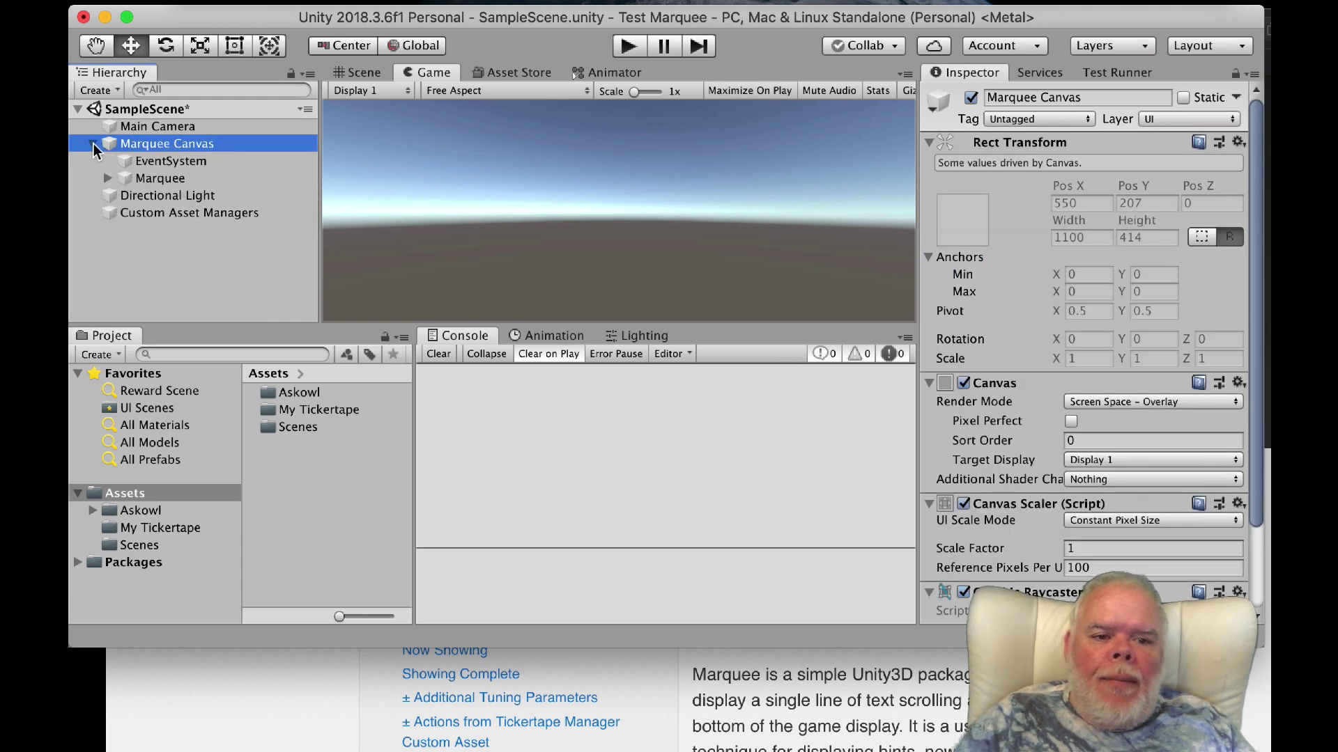
click(143, 185)
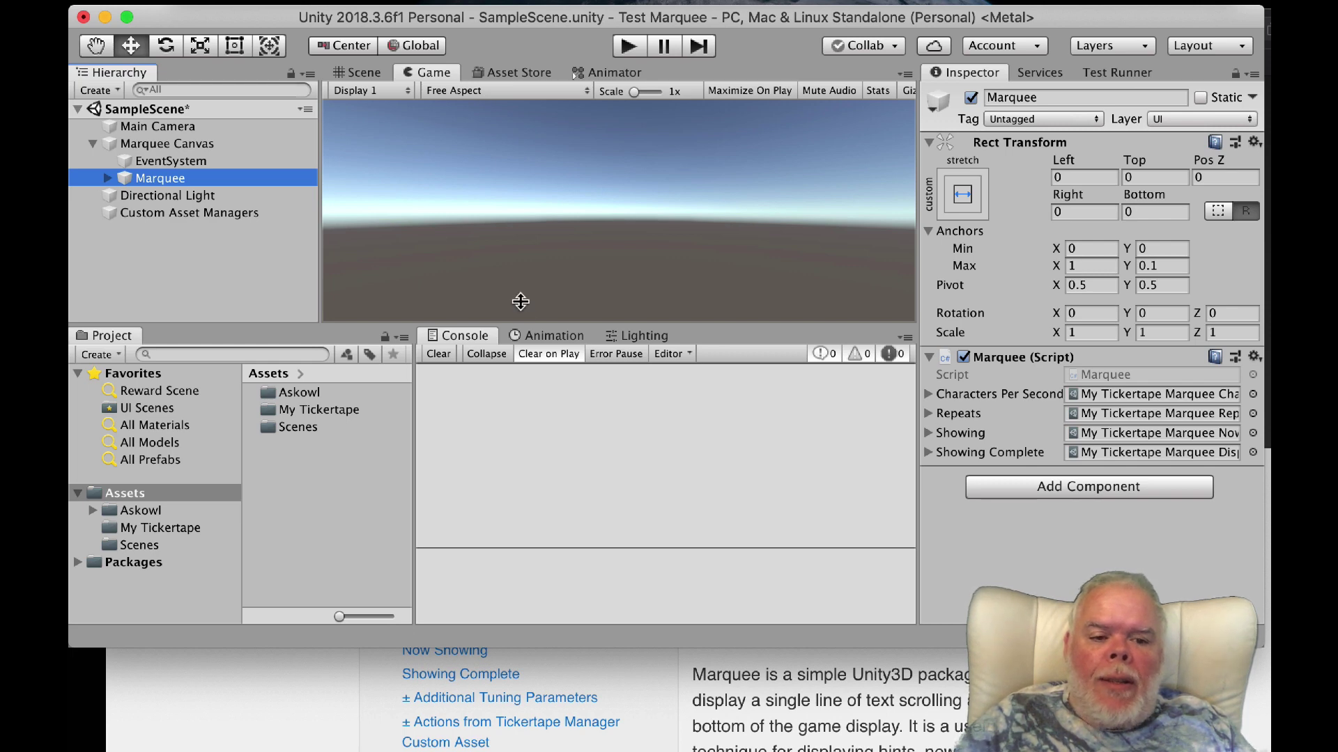
click(108, 178)
click(150, 197)
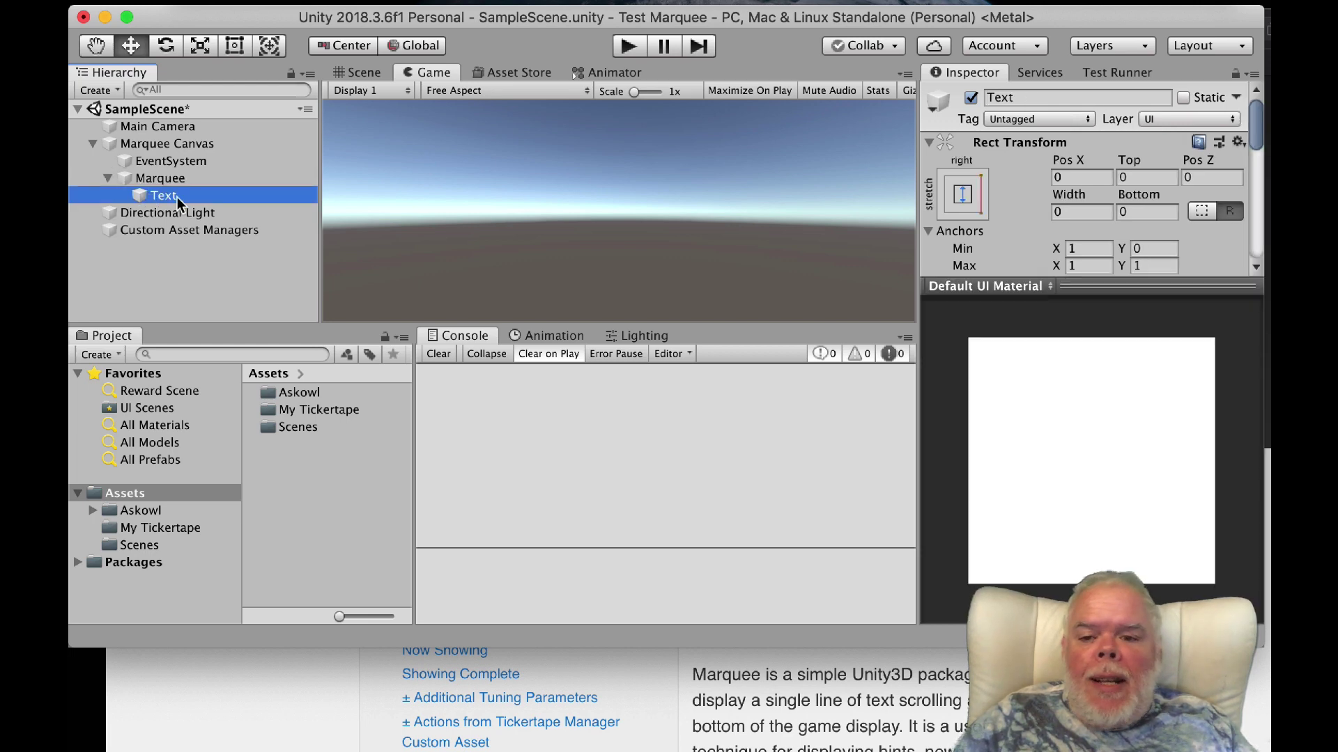
drag(1099, 287, 1105, 462)
scroll(1113, 362, down, 5)
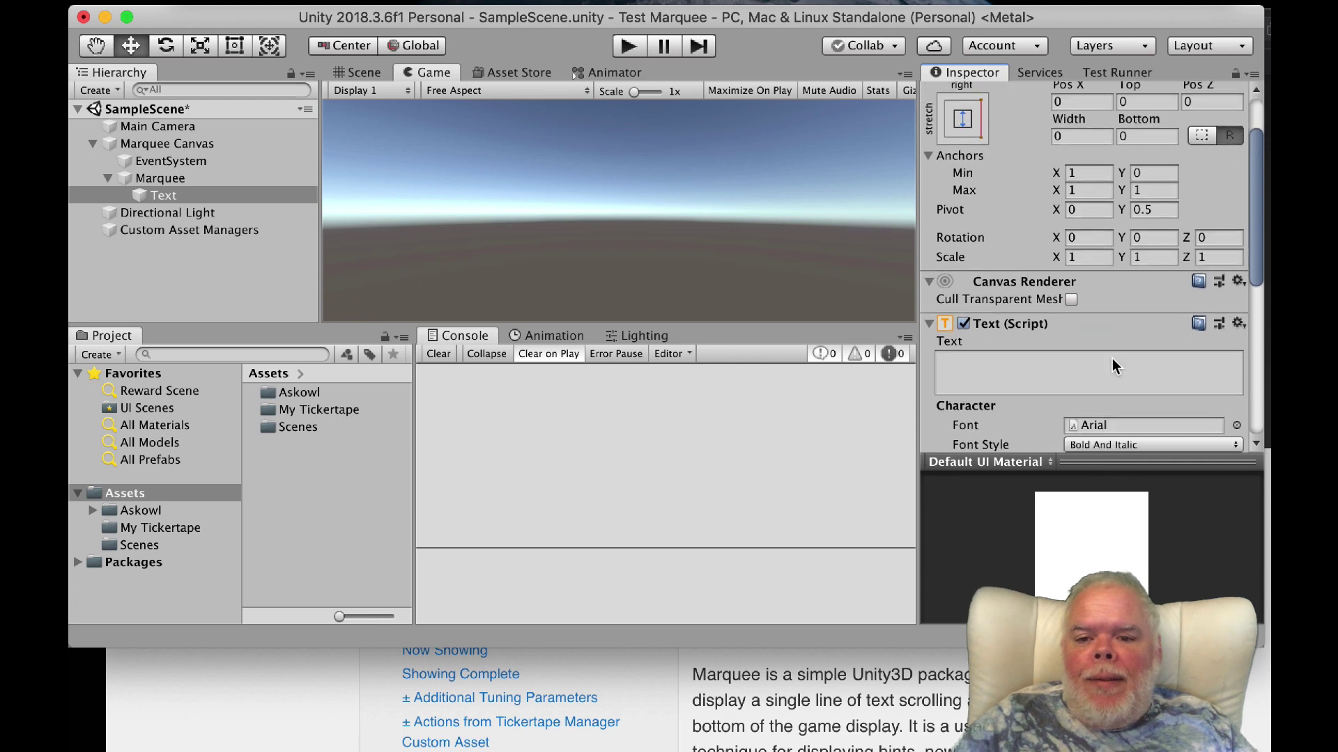
scroll(1111, 358, down, 2)
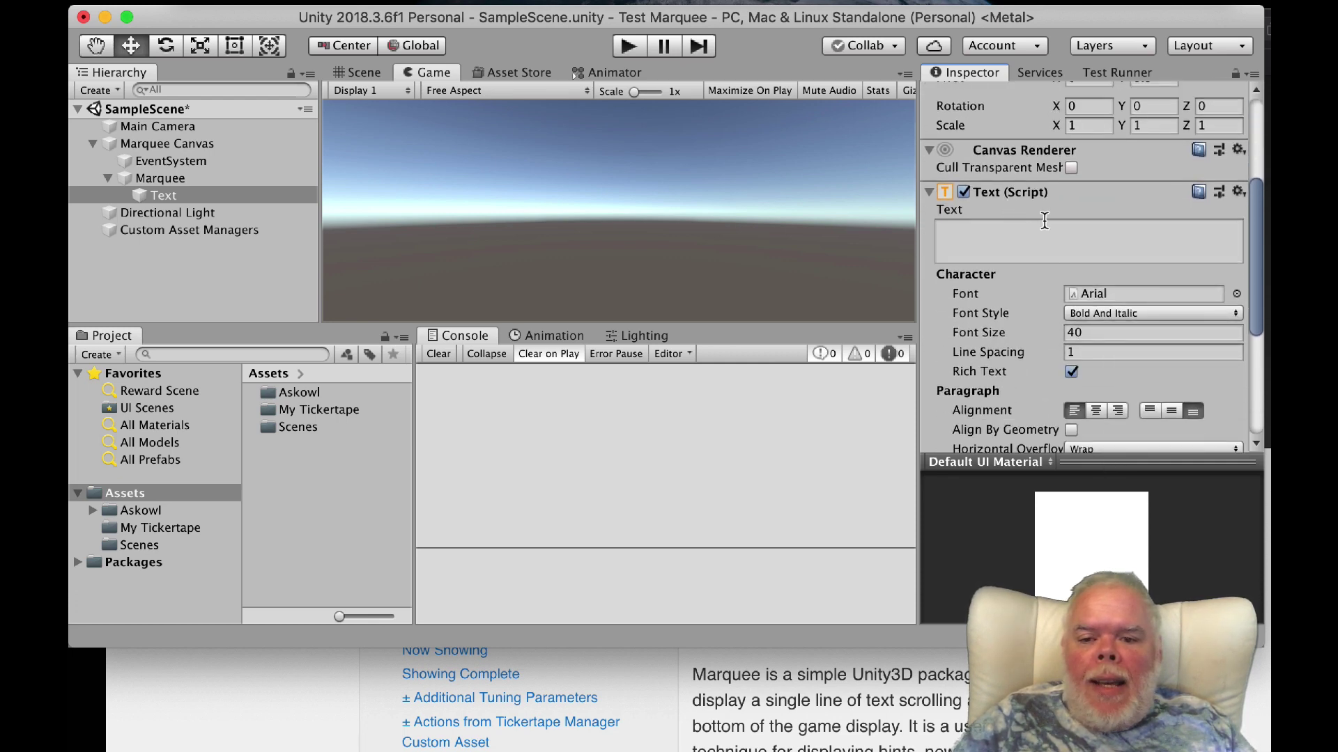
scroll(1034, 334, down, 8)
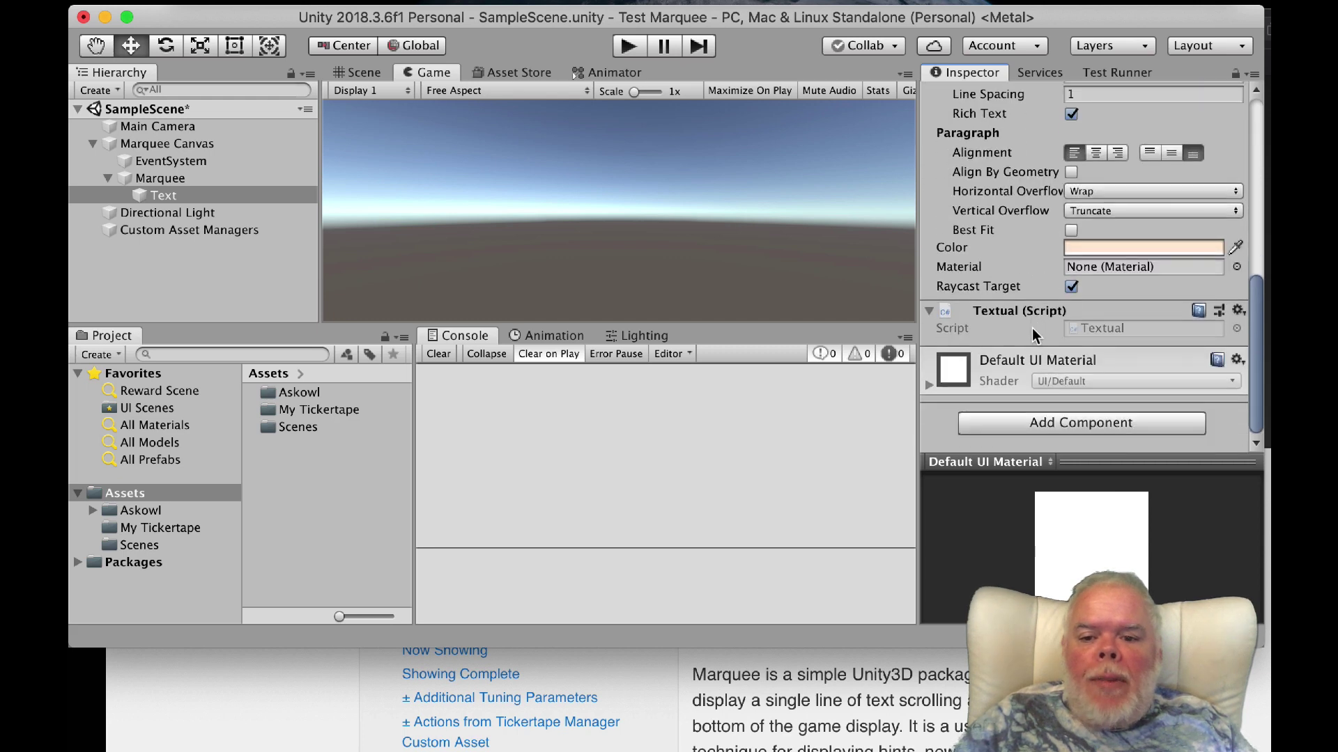
scroll(1013, 222, up, 10)
scroll(1013, 223, down, 2)
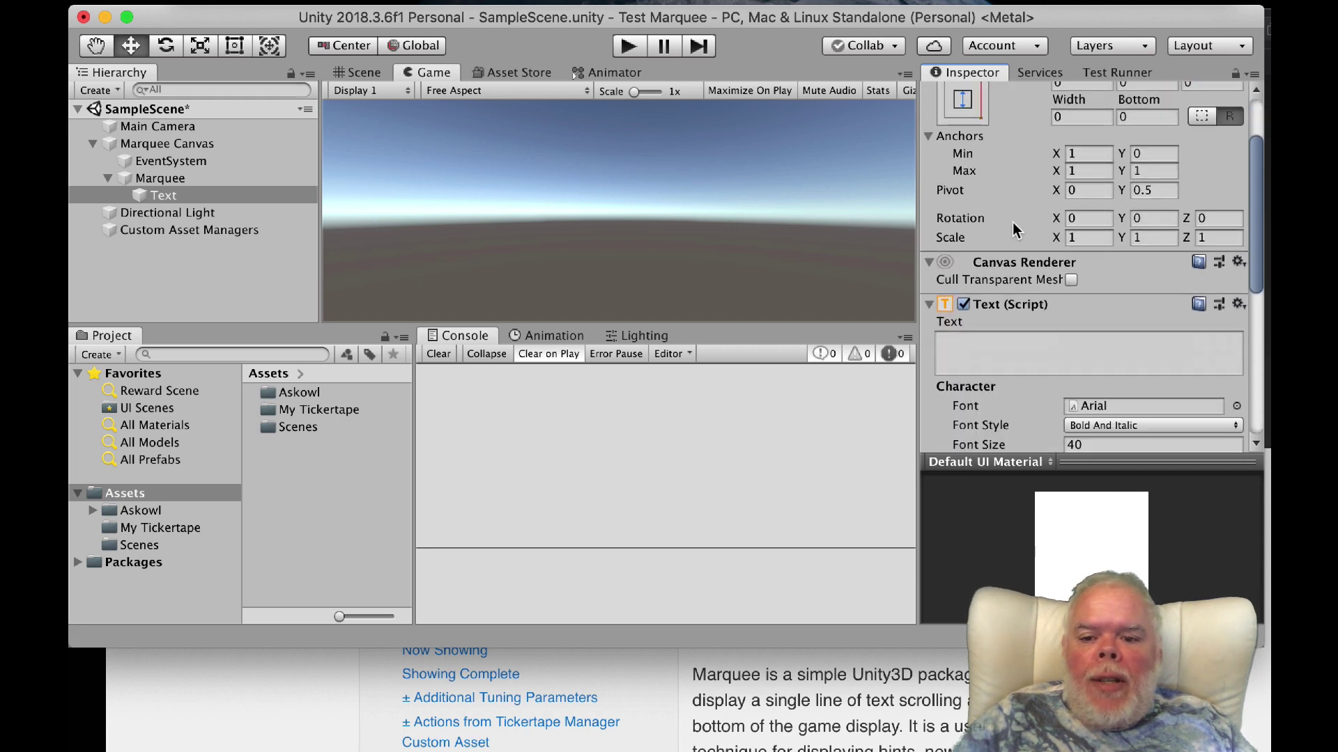
click(1087, 305)
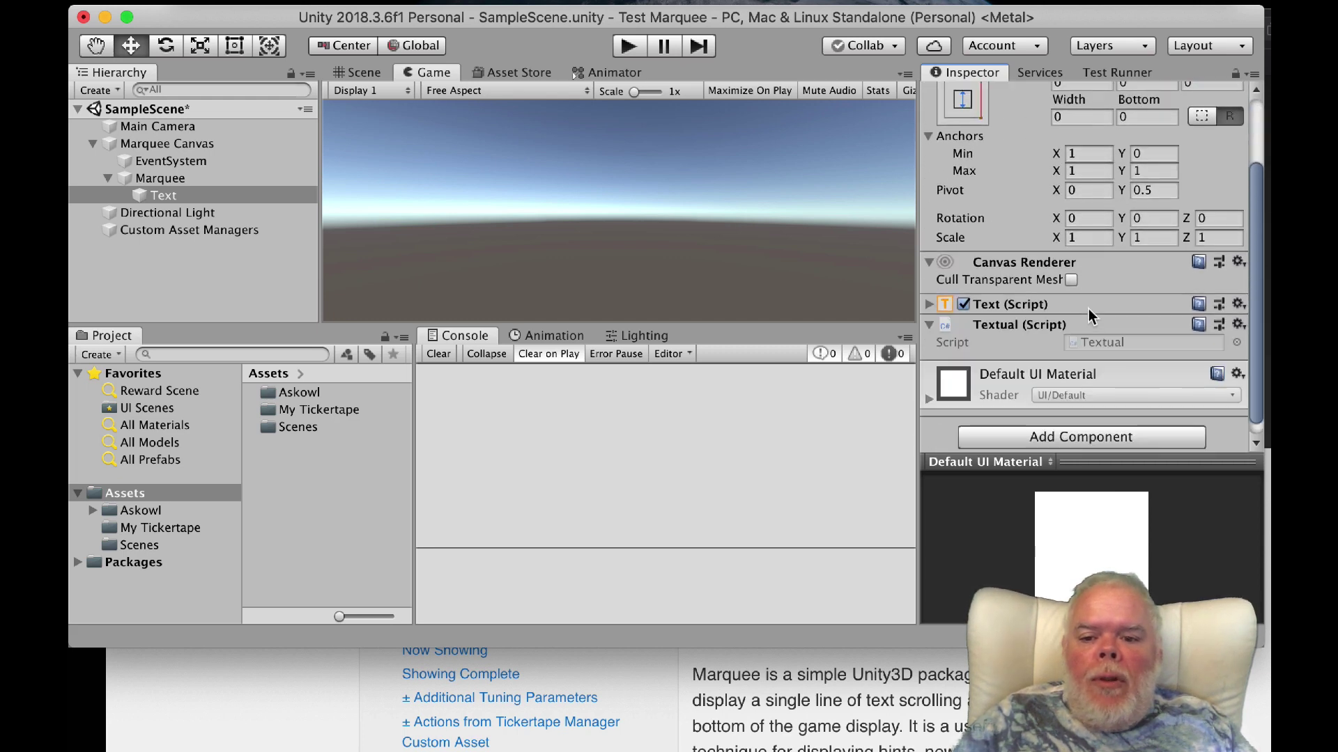
click(930, 305)
scroll(1024, 312, down, 10)
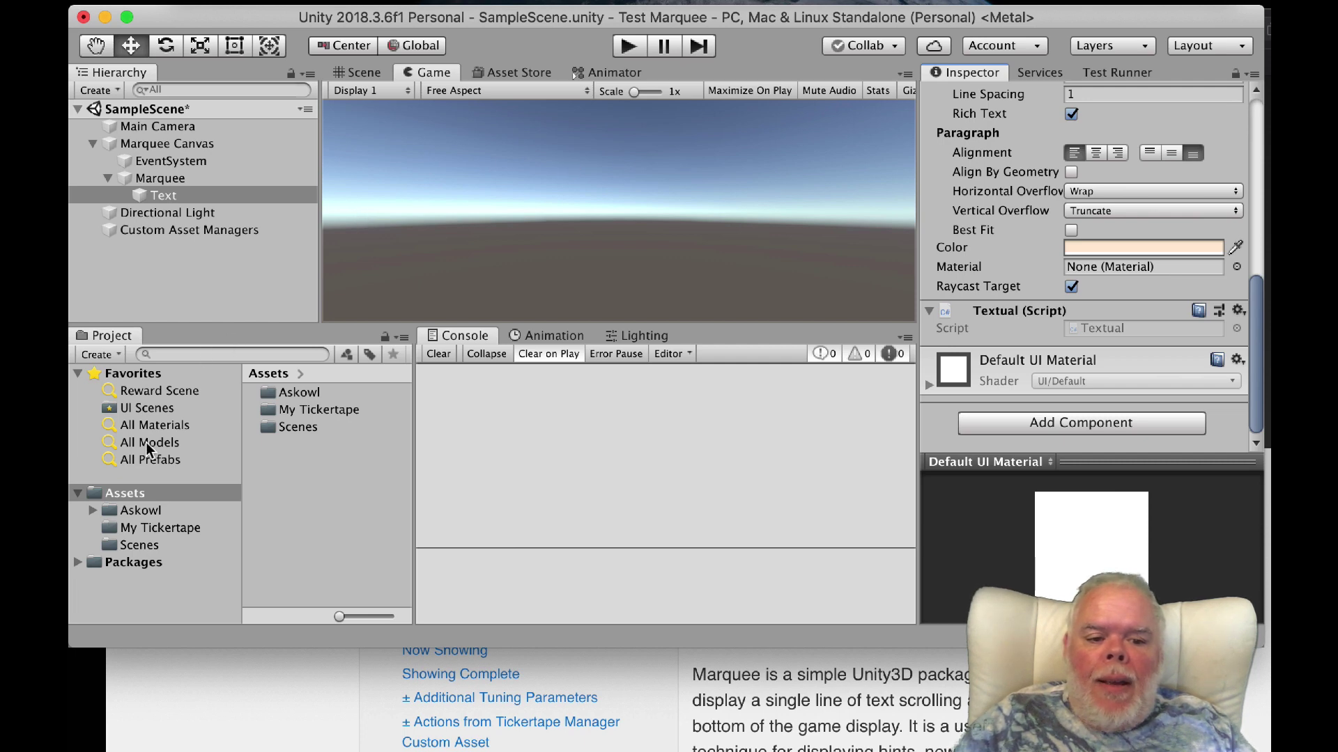
- Open the My Tickertape folder, widen the asset list, and select the Tickertape Manager asset
click(159, 530)
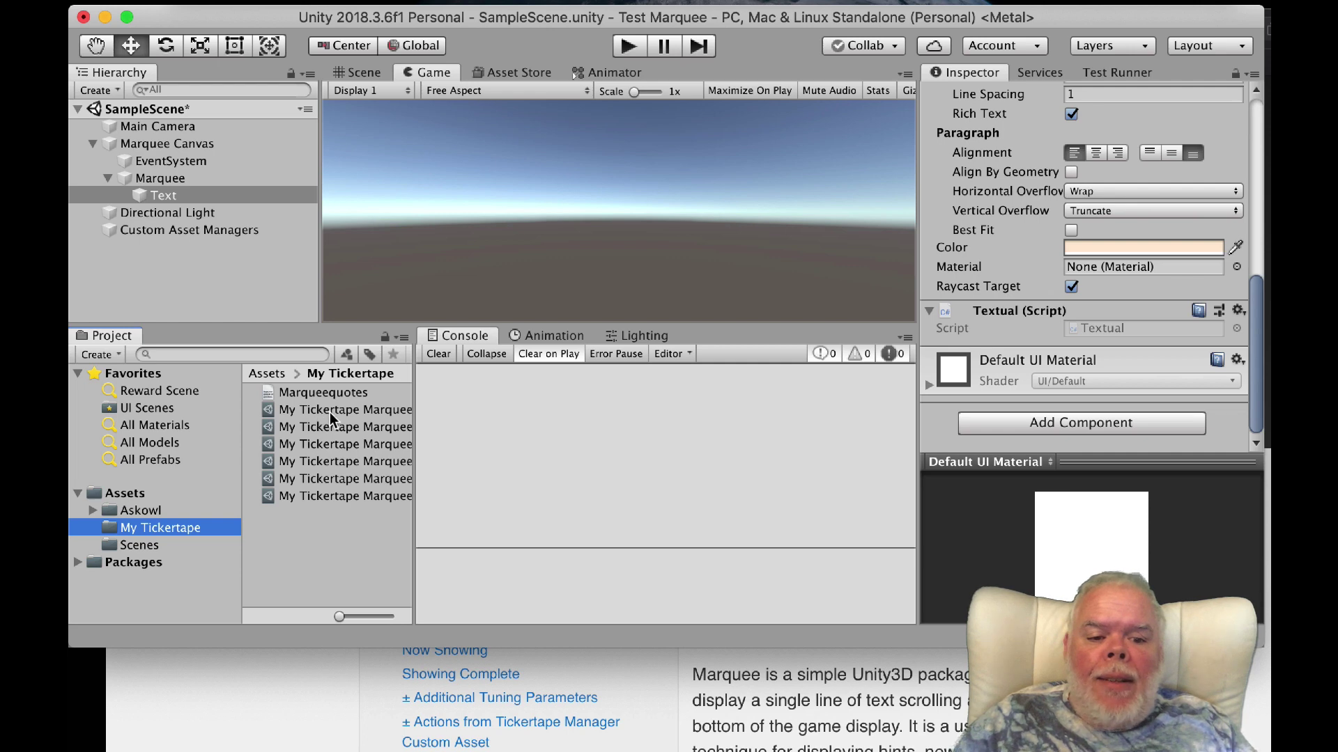
drag(411, 409, 594, 411)
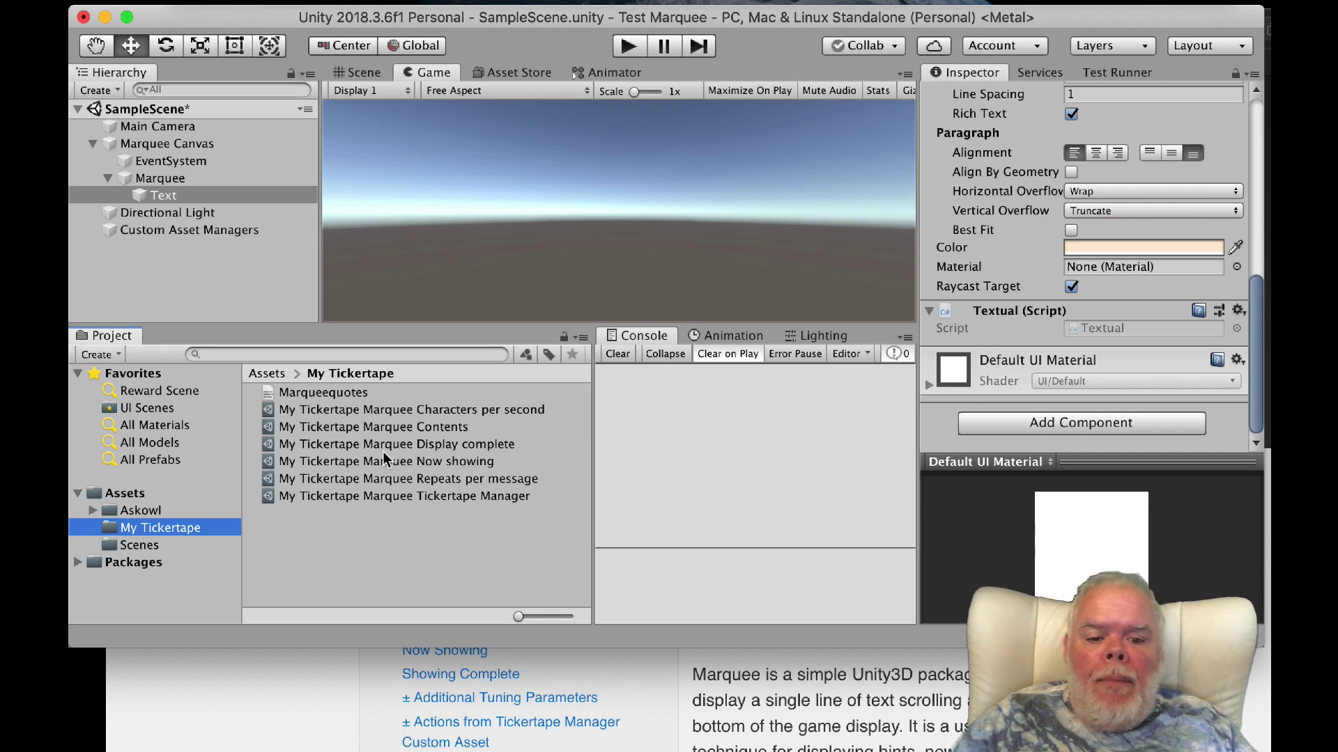
click(373, 494)
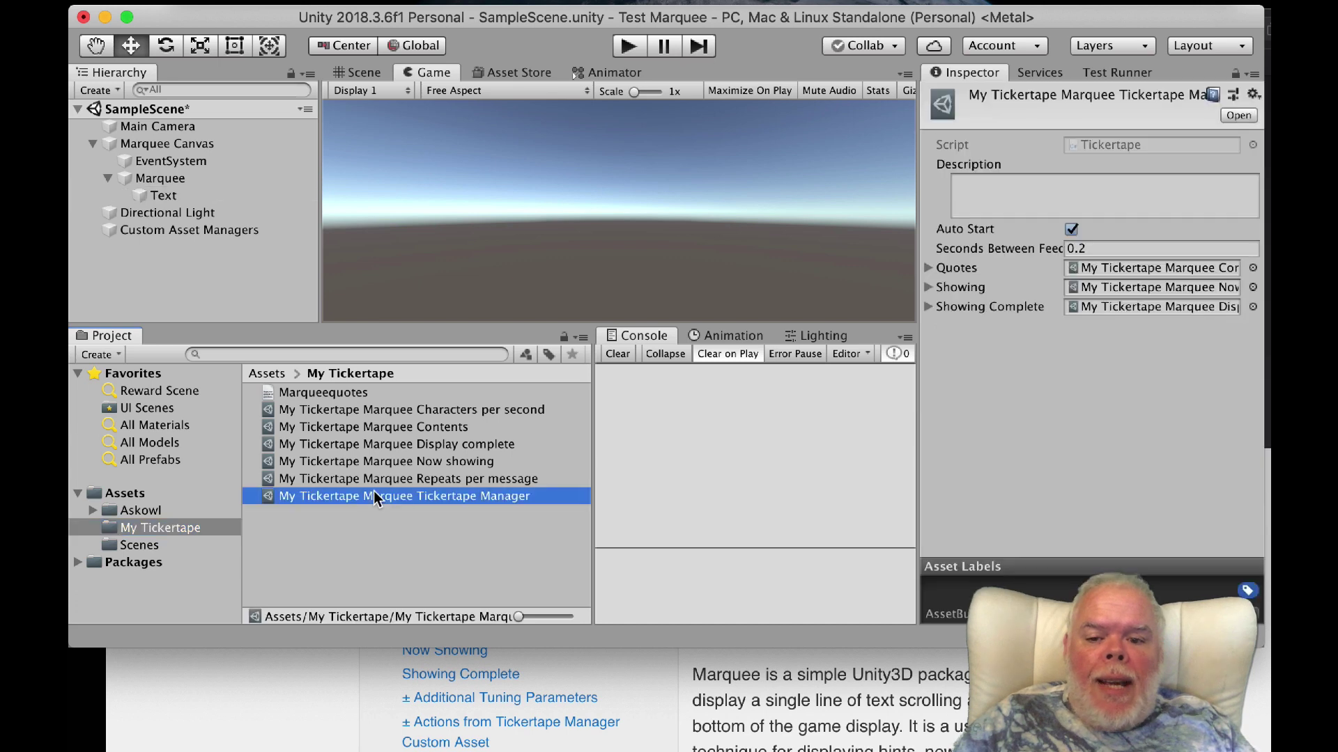
- Expand Quotes and its Value to view Cycle, Exhaustive Below, Elements and Quote Files
click(929, 268)
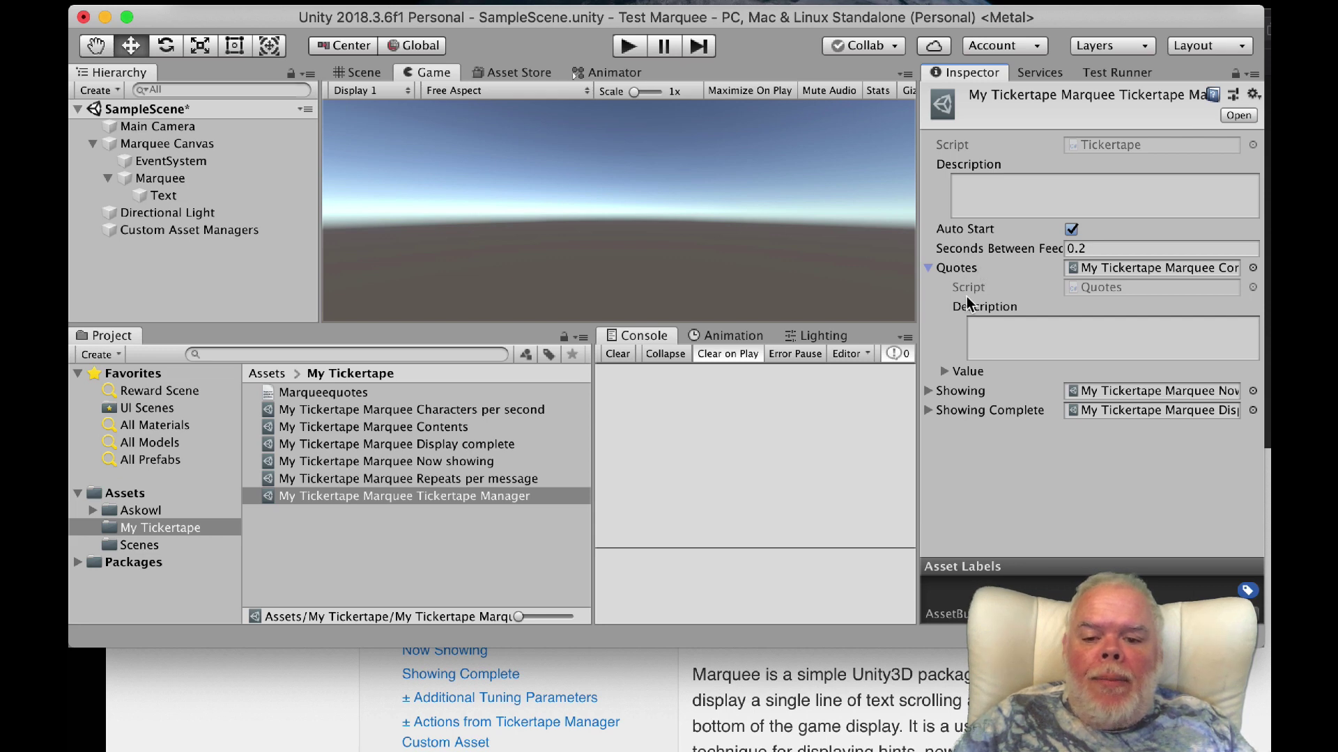
click(944, 373)
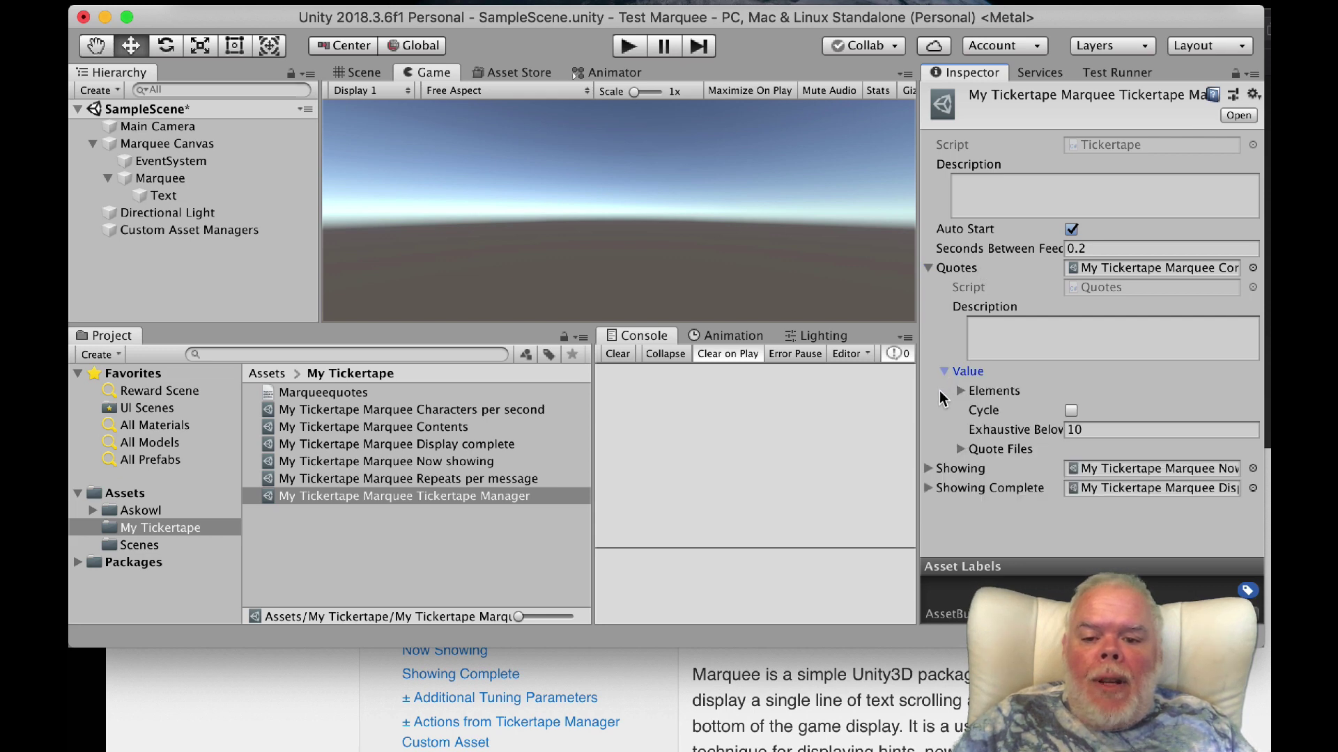
click(961, 391)
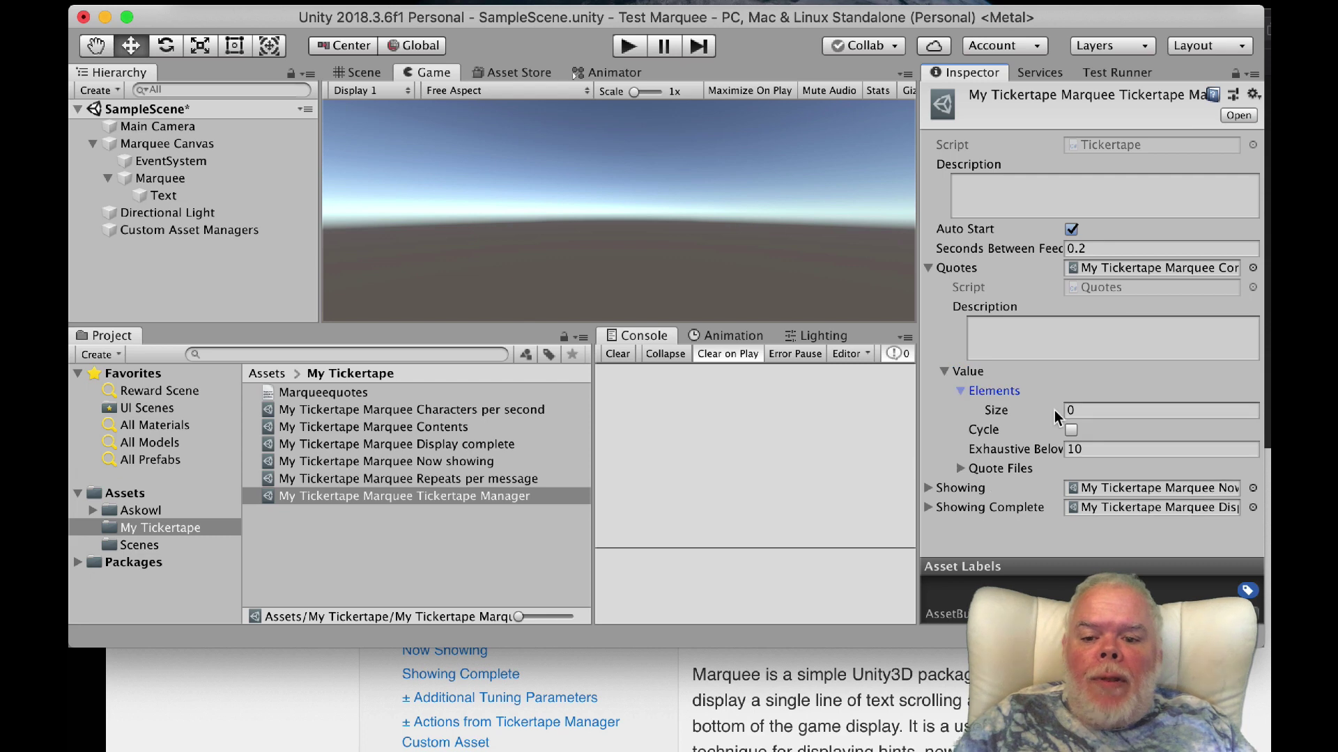
click(960, 391)
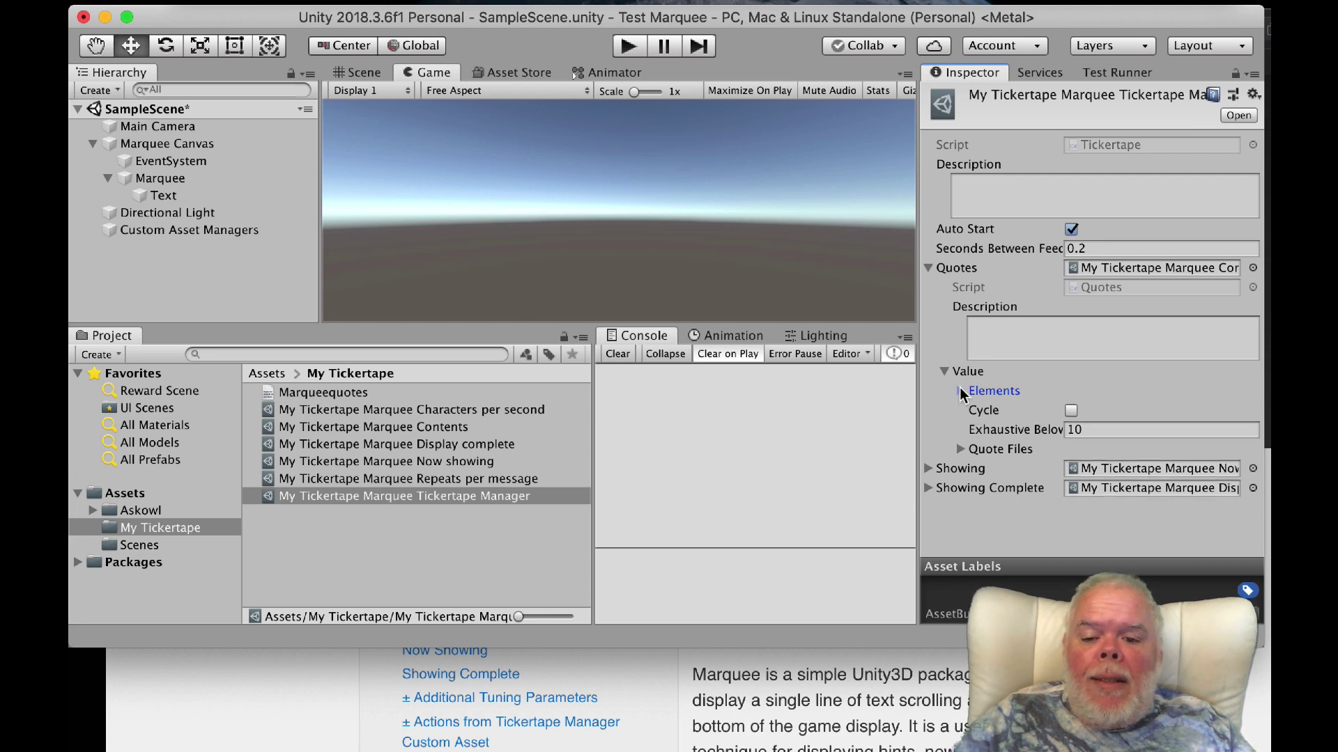
click(979, 452)
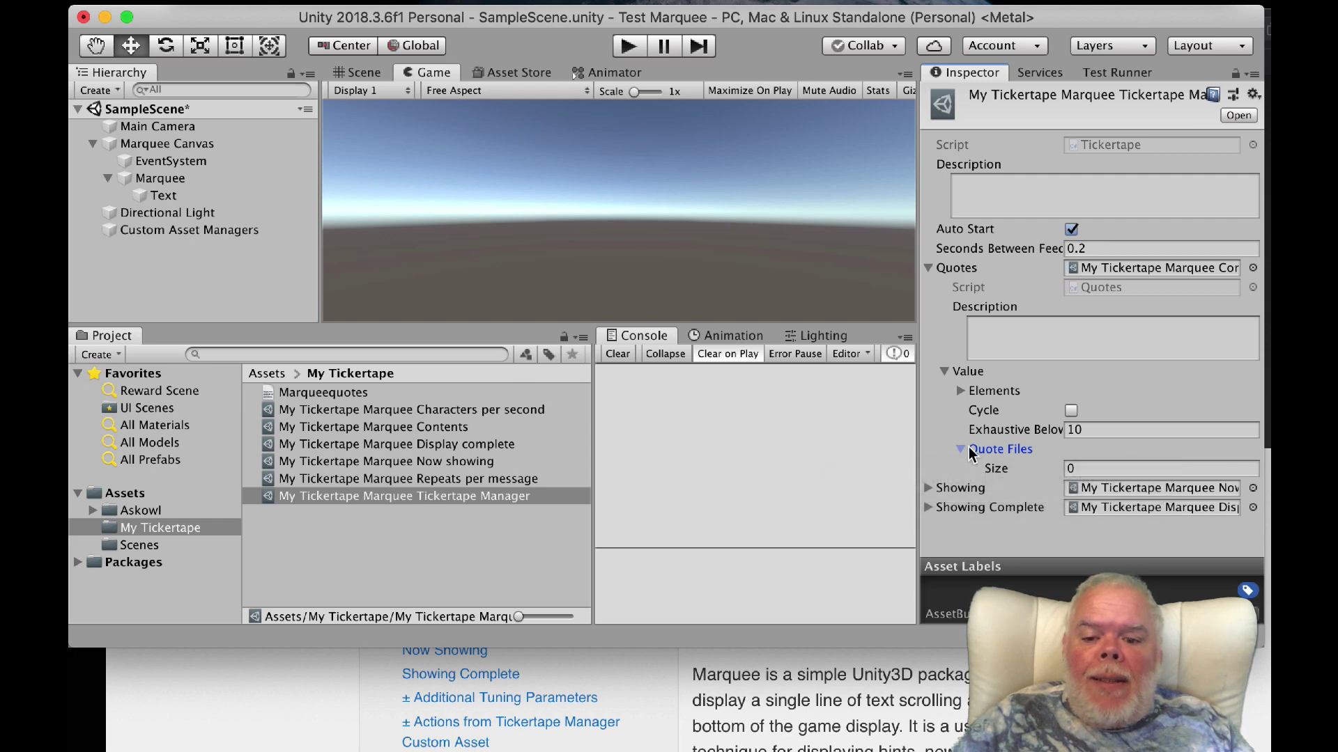
click(961, 449)
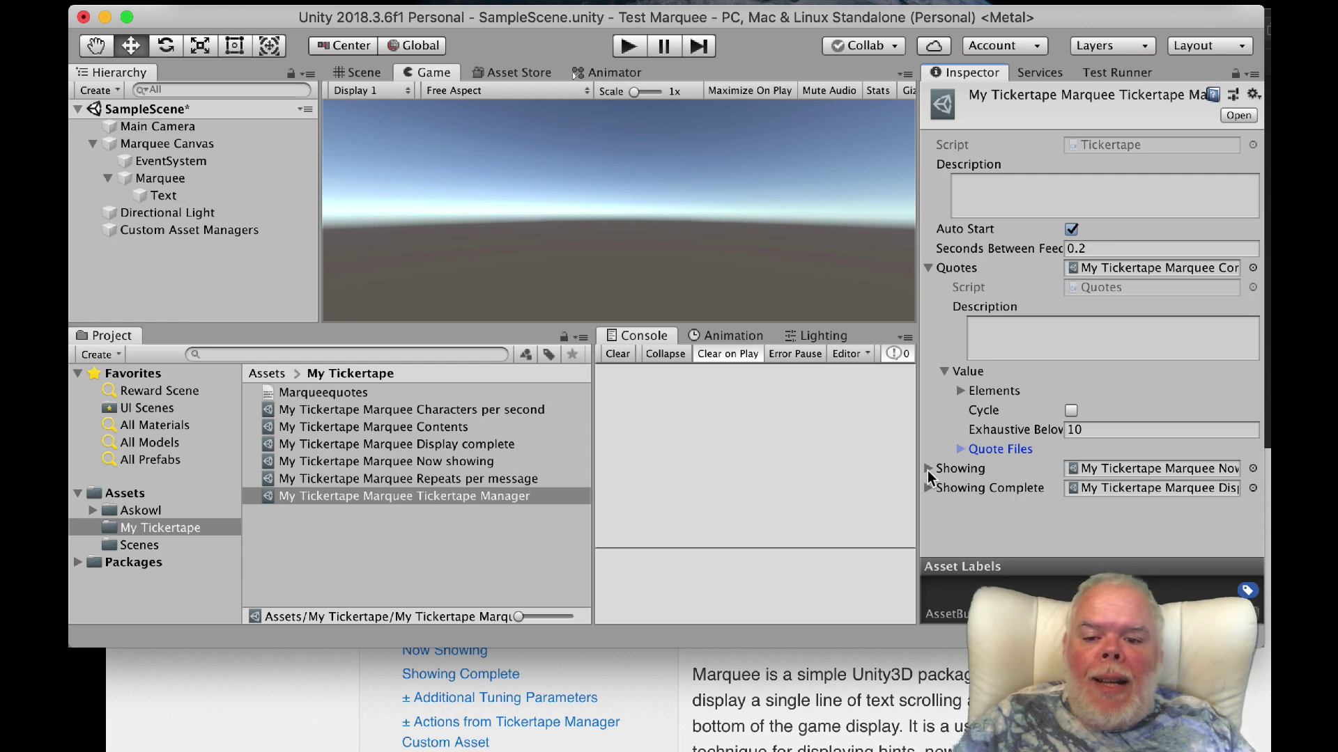
- Review the Showing and Showing Complete settings, then select the Marquee Contents quotes asset
click(927, 470)
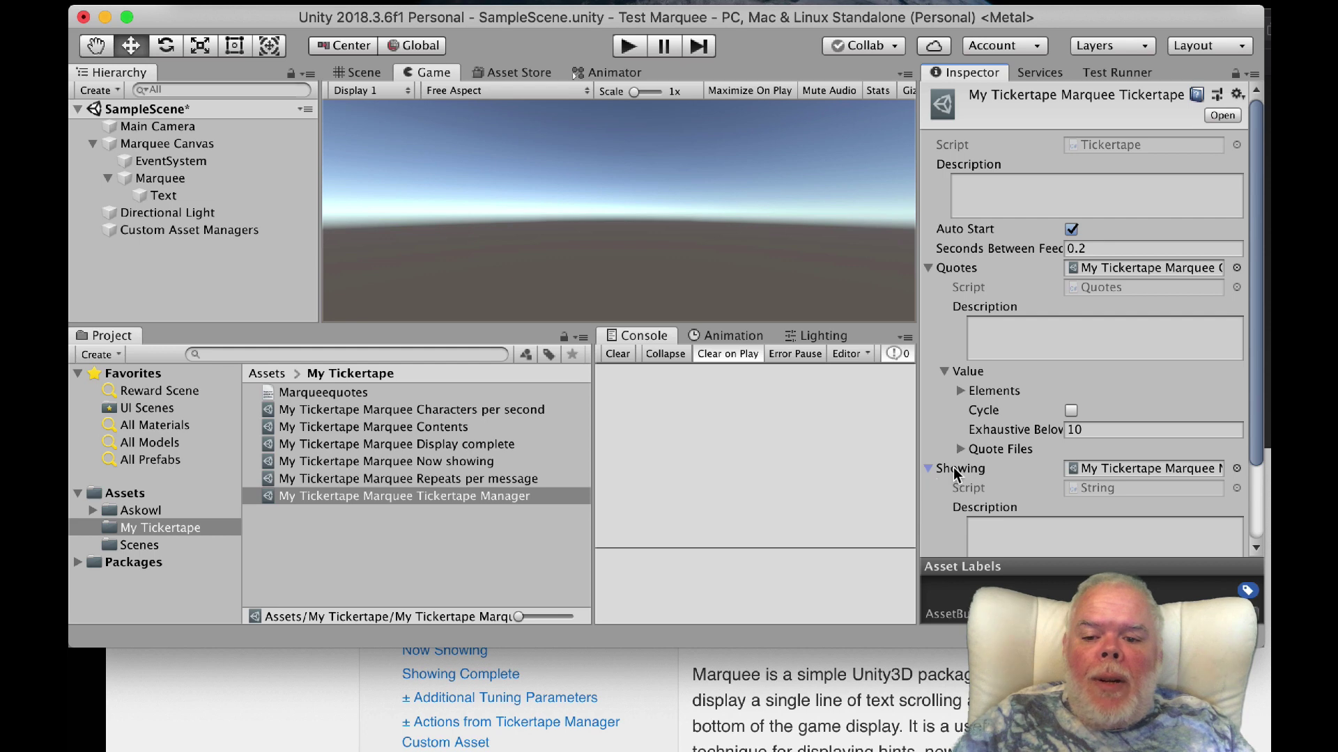
scroll(955, 474, down, 3)
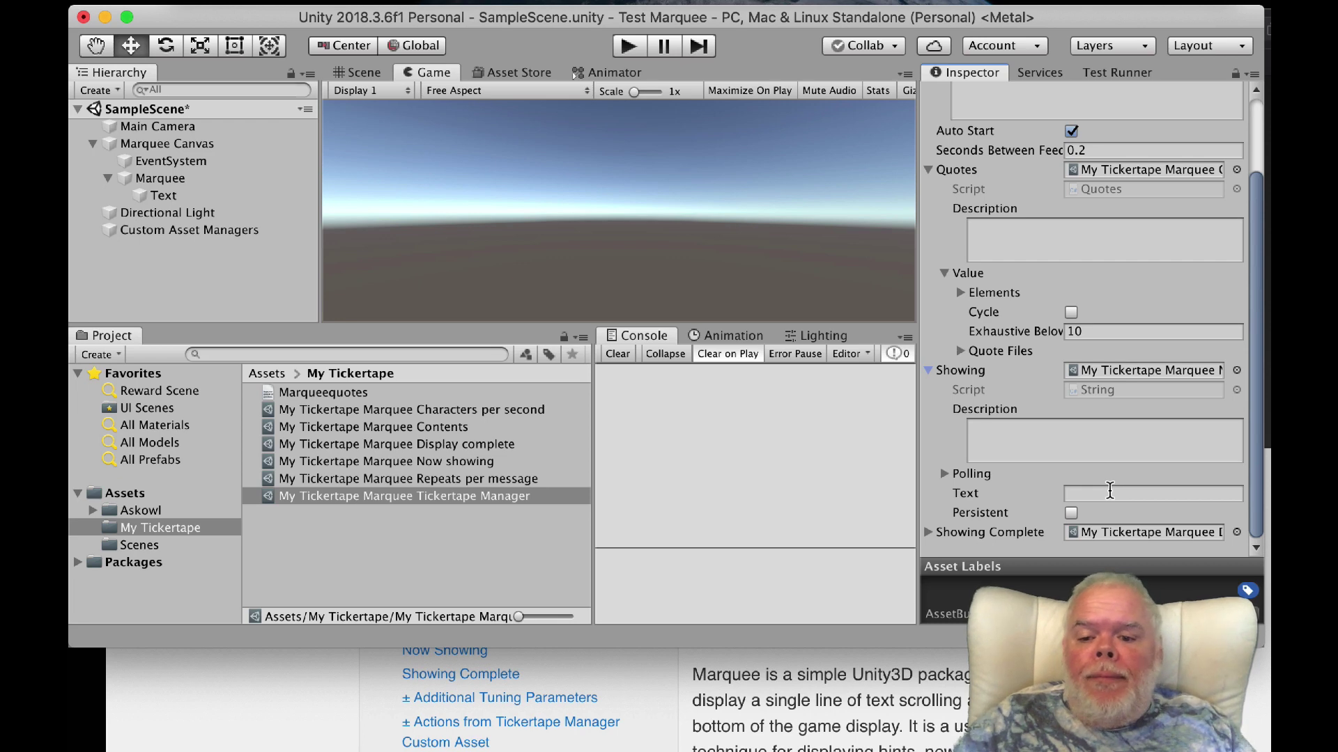
click(929, 532)
scroll(930, 536, down, 5)
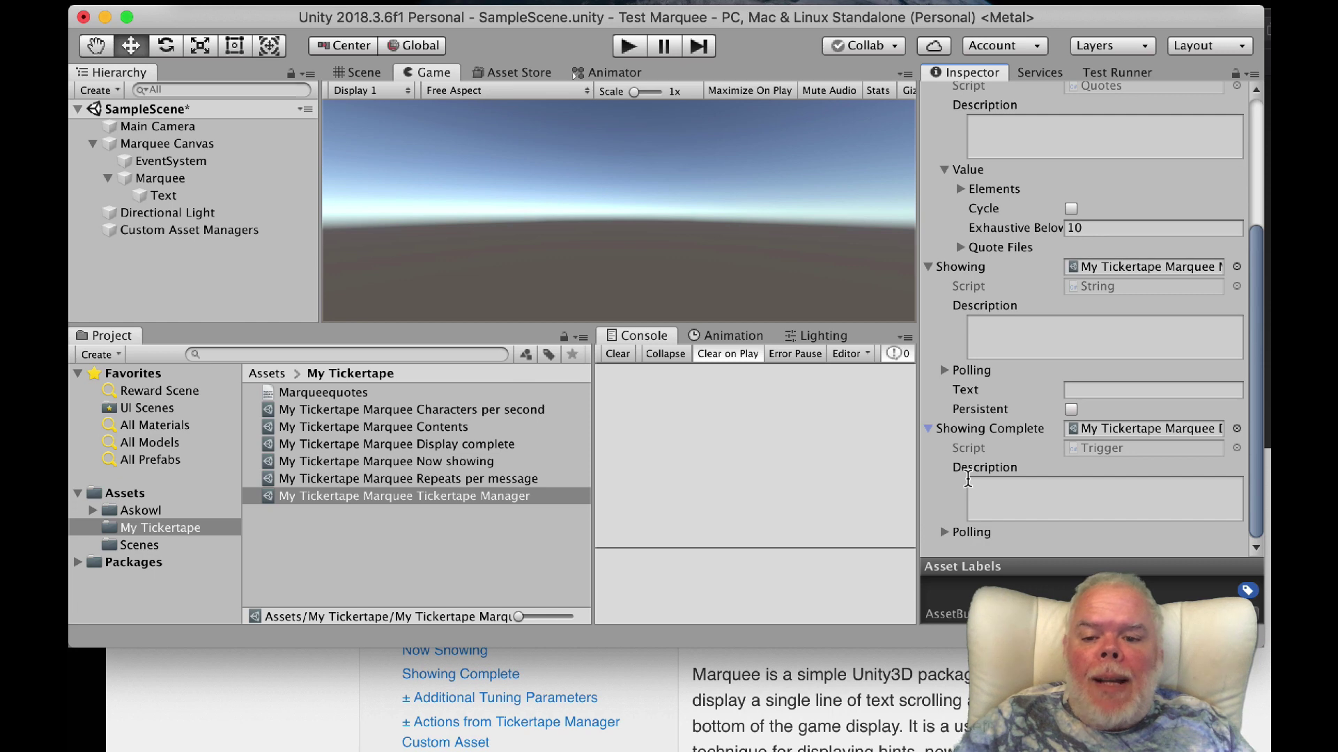
scroll(999, 380, up, 1)
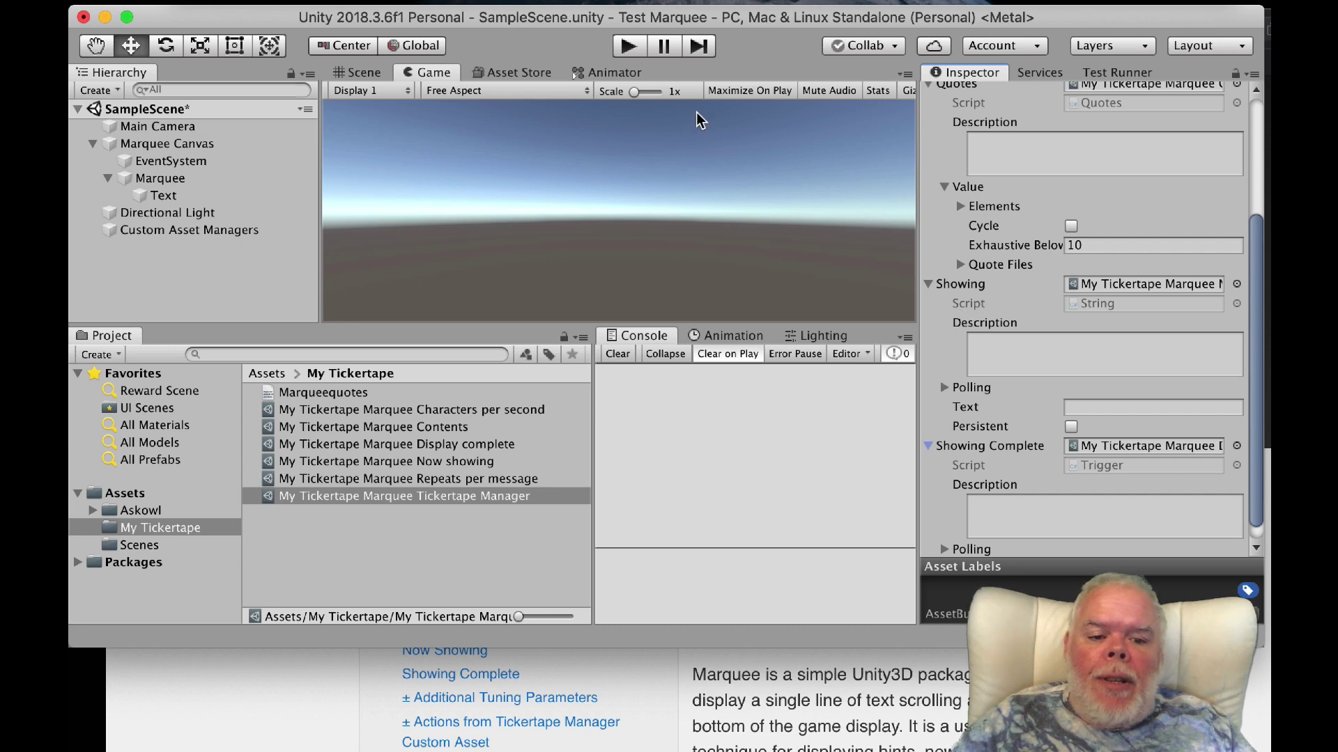
click(628, 46)
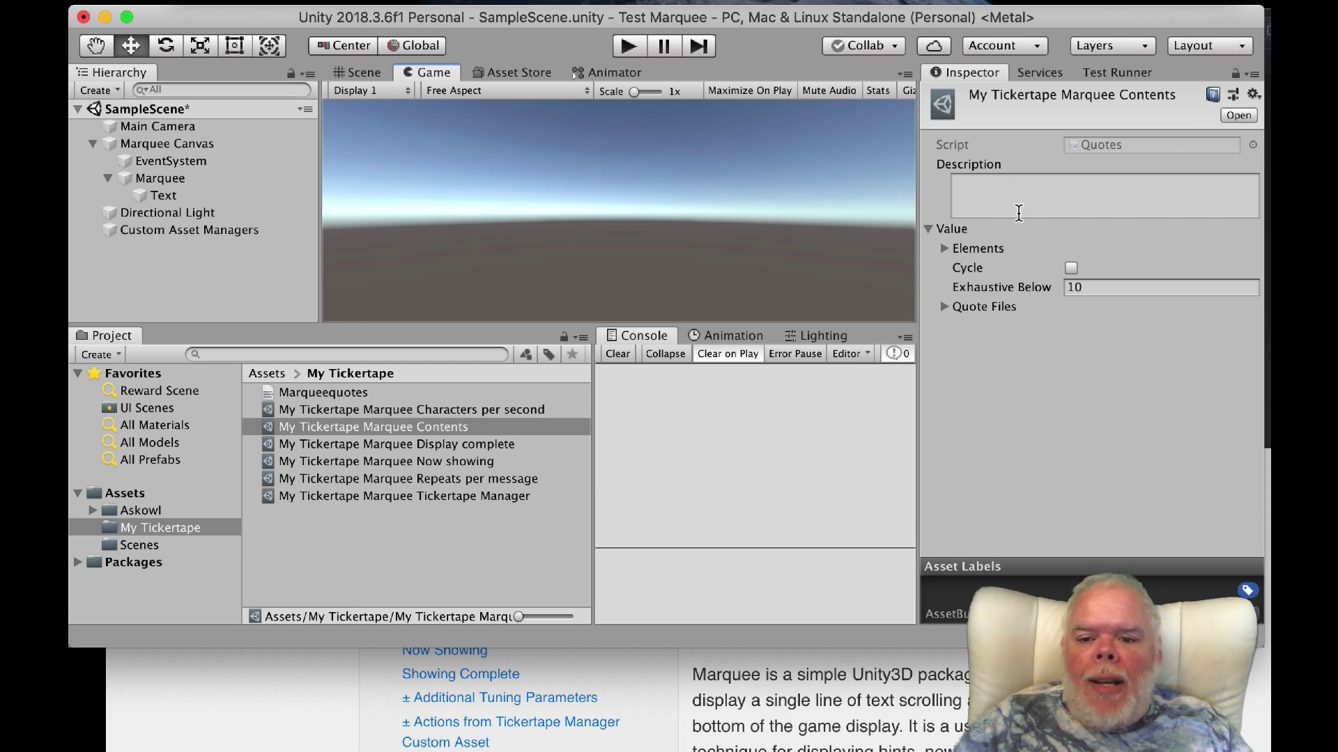
- Set the Elements size to 1 and enter 'The rain in Spain is mainly on the plain'
click(945, 248)
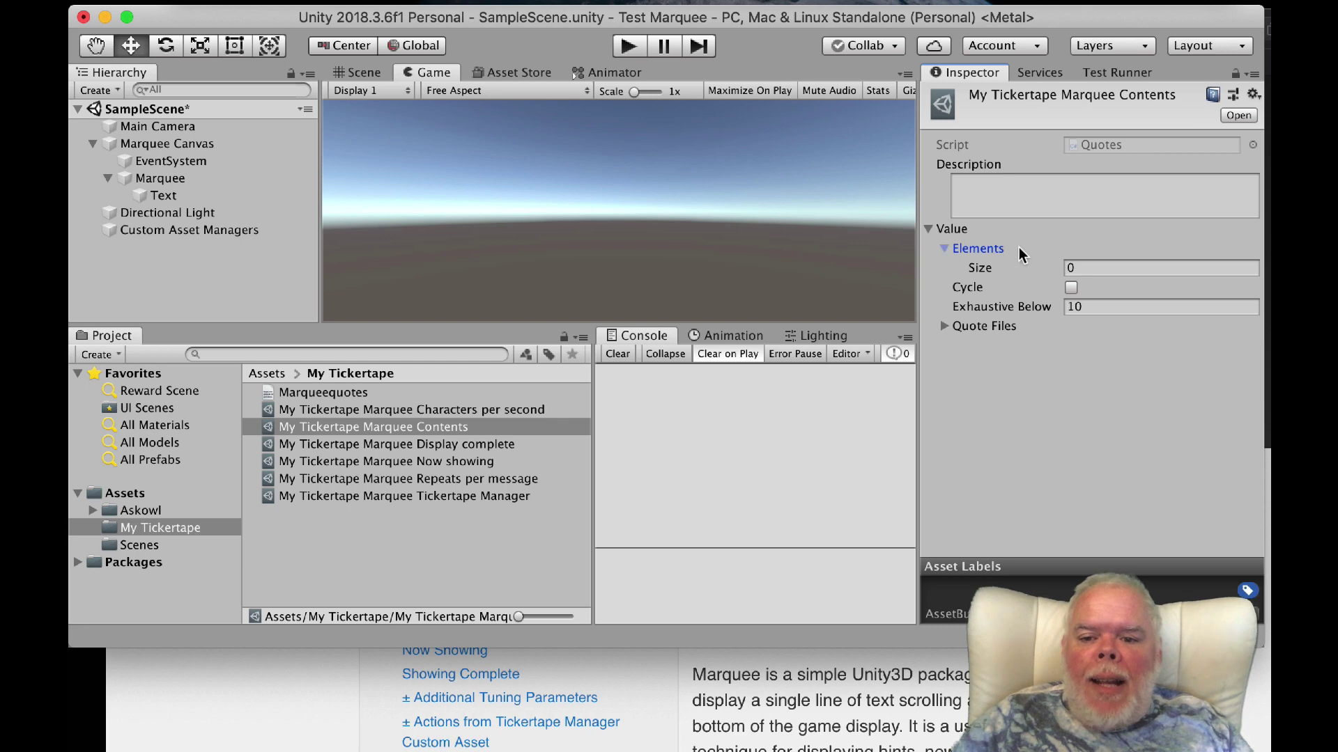
click(1091, 264)
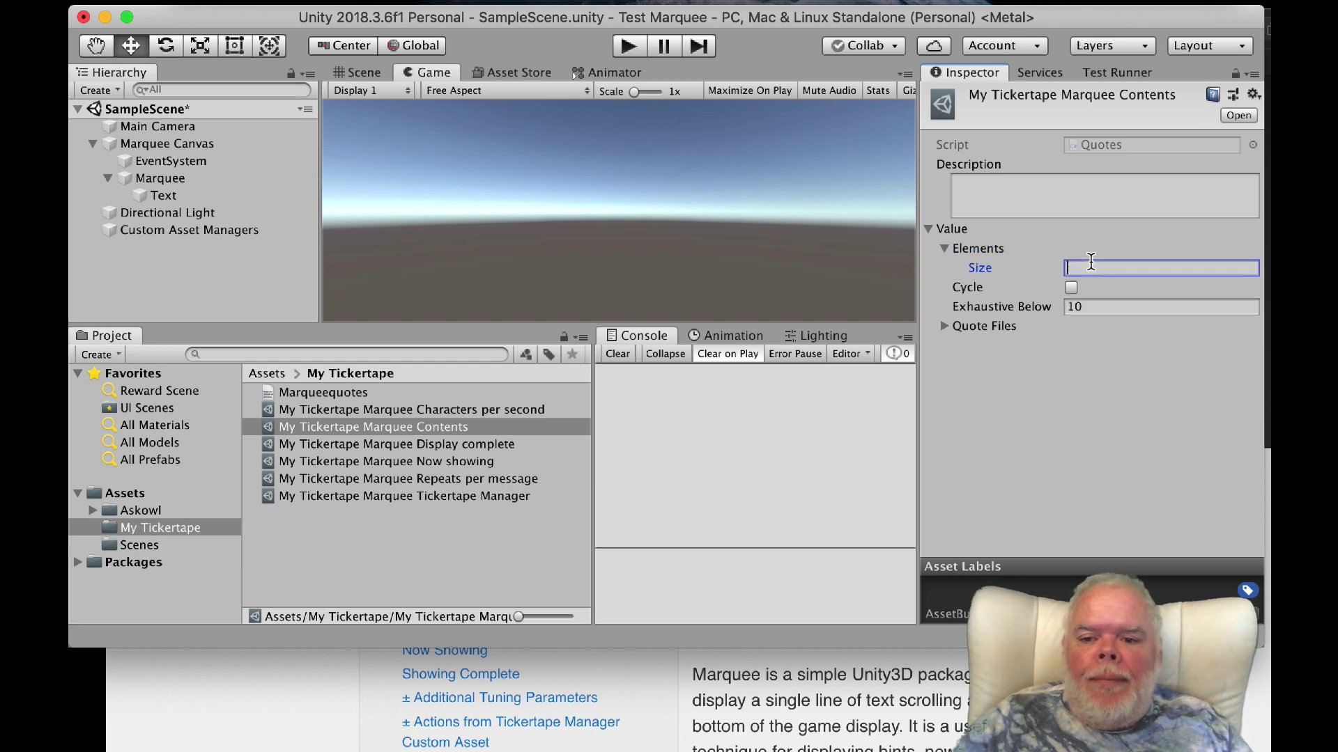
text(1)
key(Return)
click(1088, 286)
text(The)
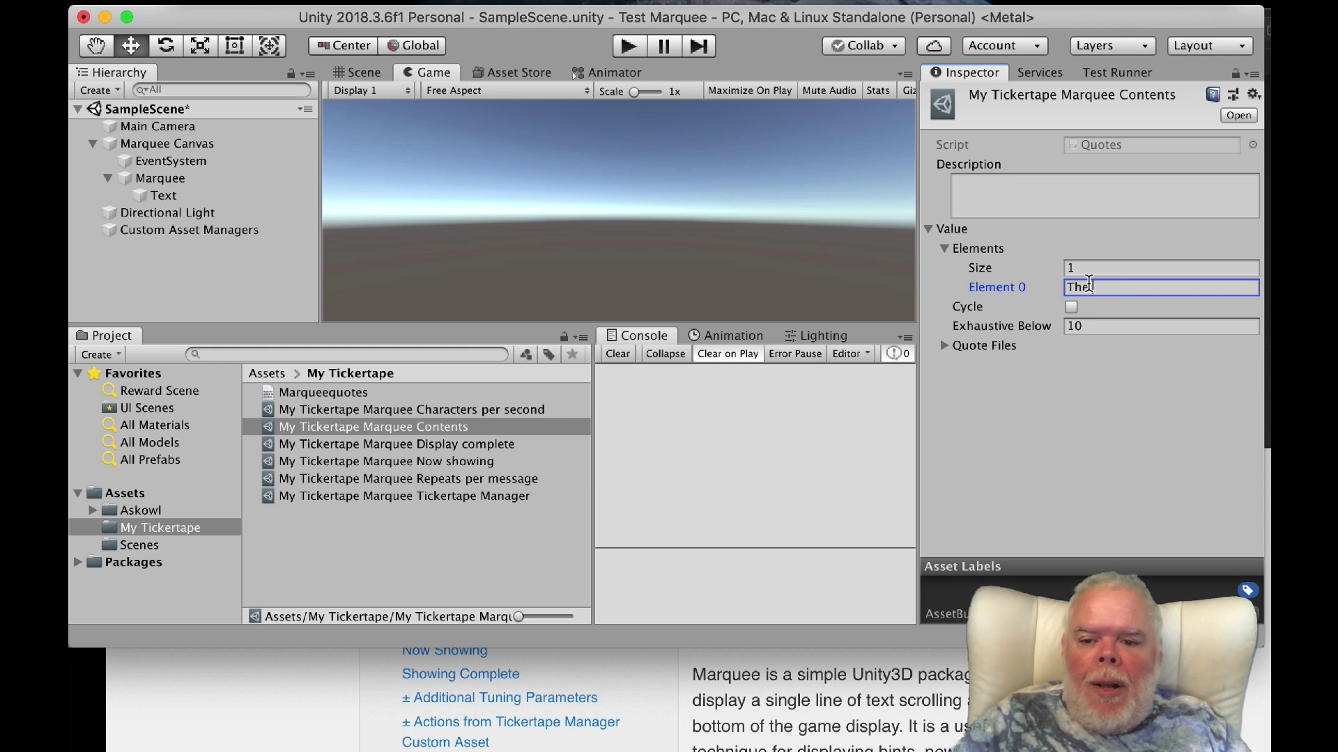
text( Raain in sp)
key(BackSpace)
key(BackSpace)
text(Spain is mainly)
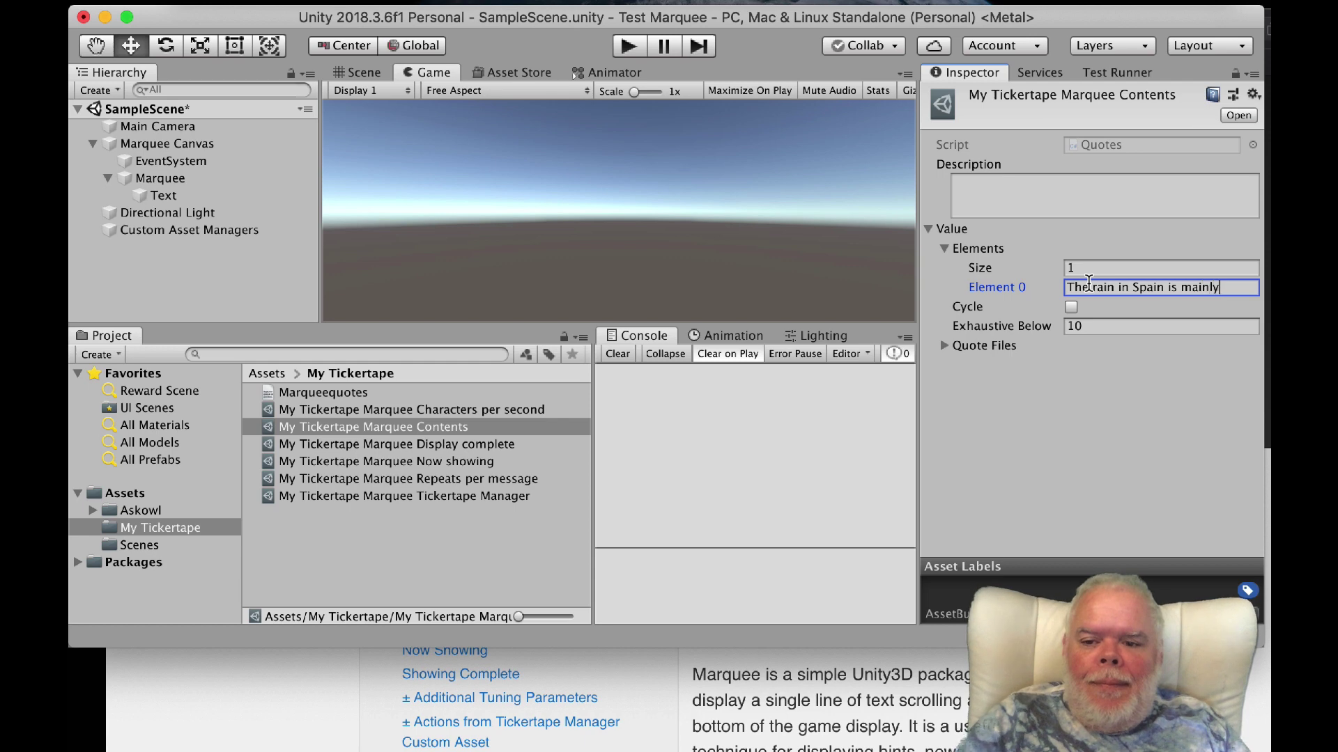
text( on the p)
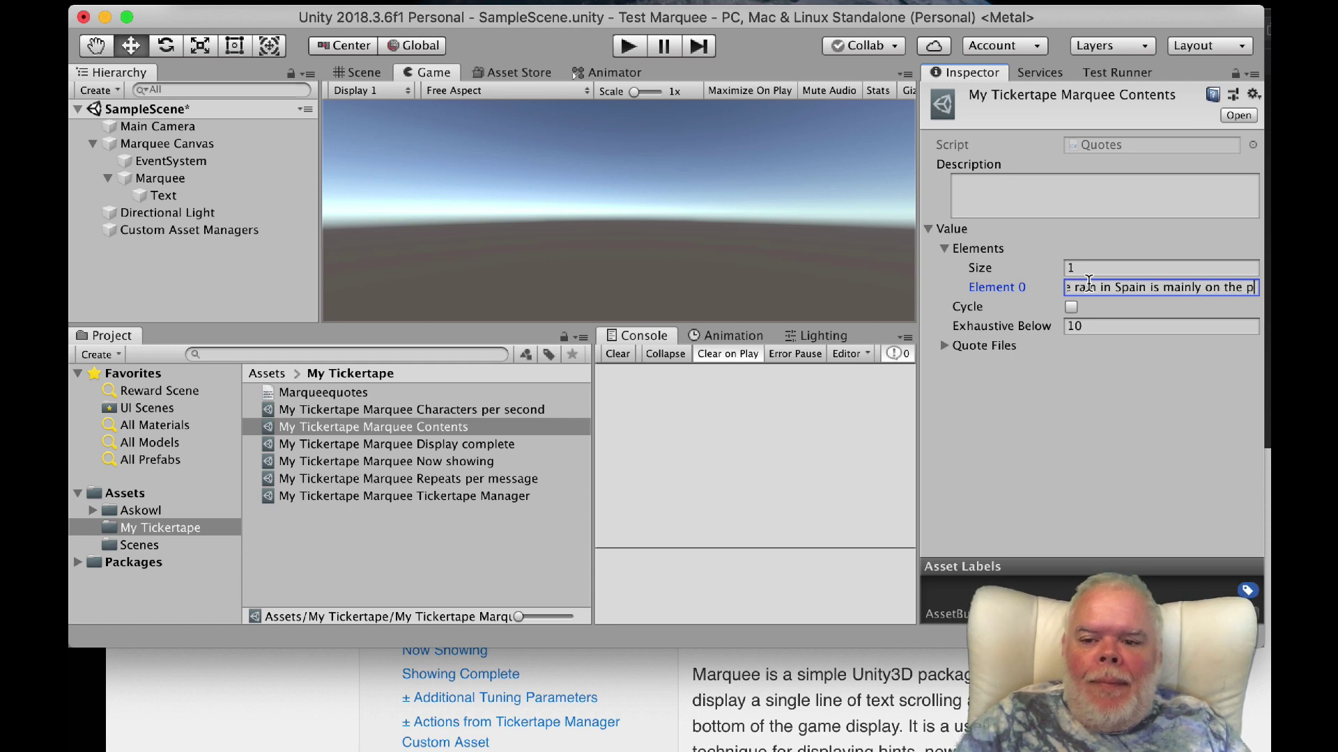
text(lain)
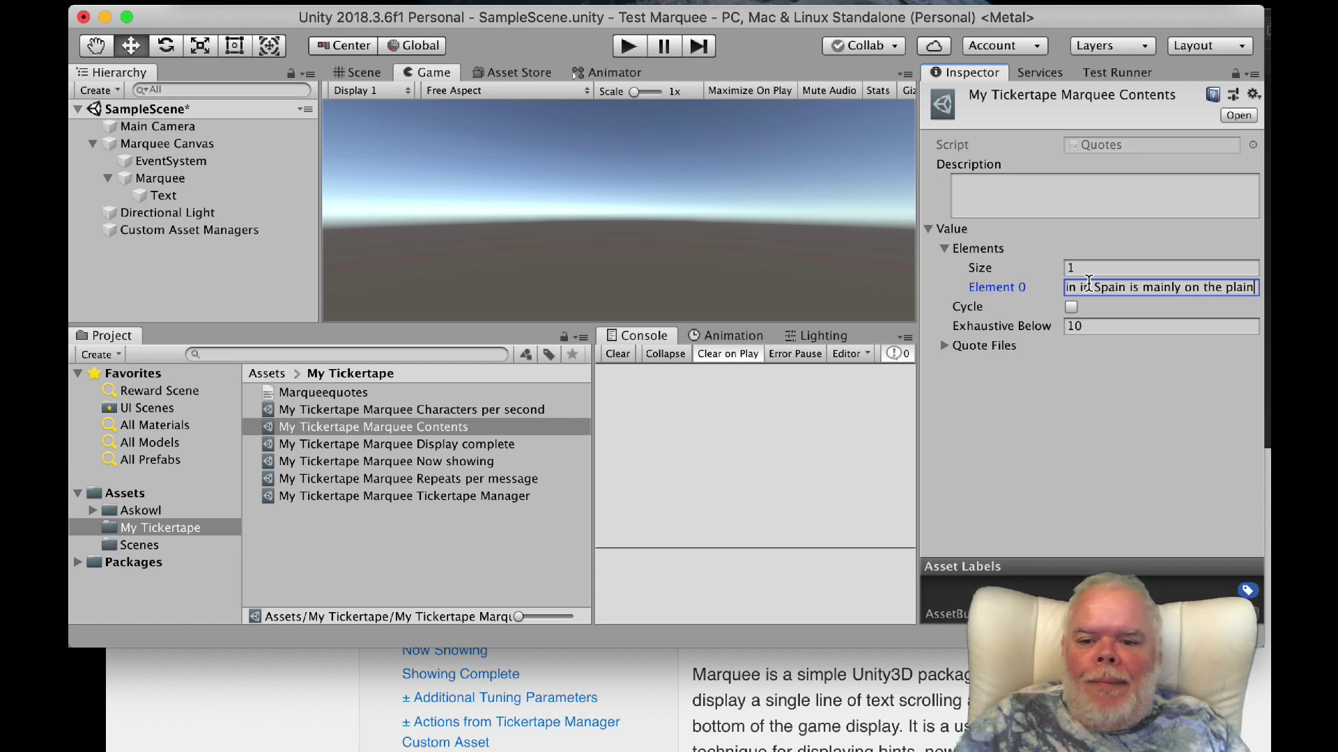
- Increase the Elements size to 2 and replace Element 1's text with 'The lazy dog jumped'
click(1102, 265)
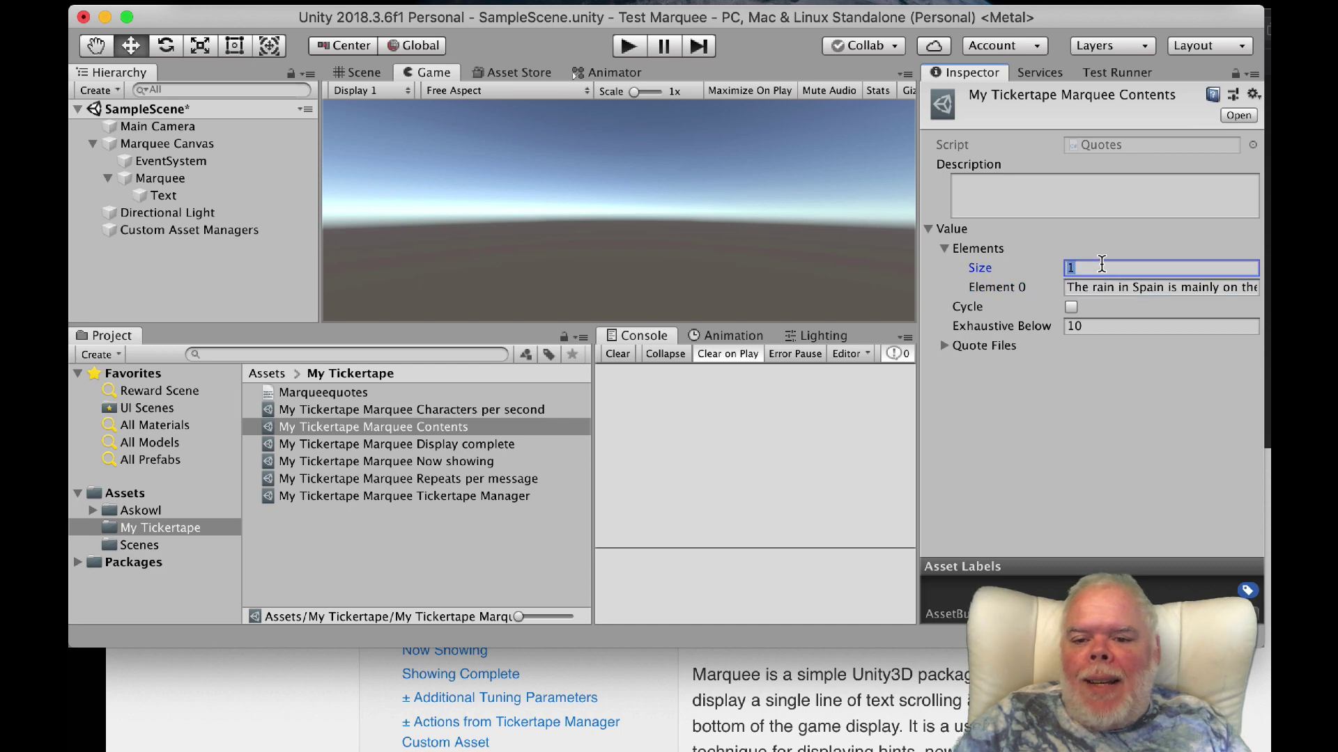
text(2)
key(Return)
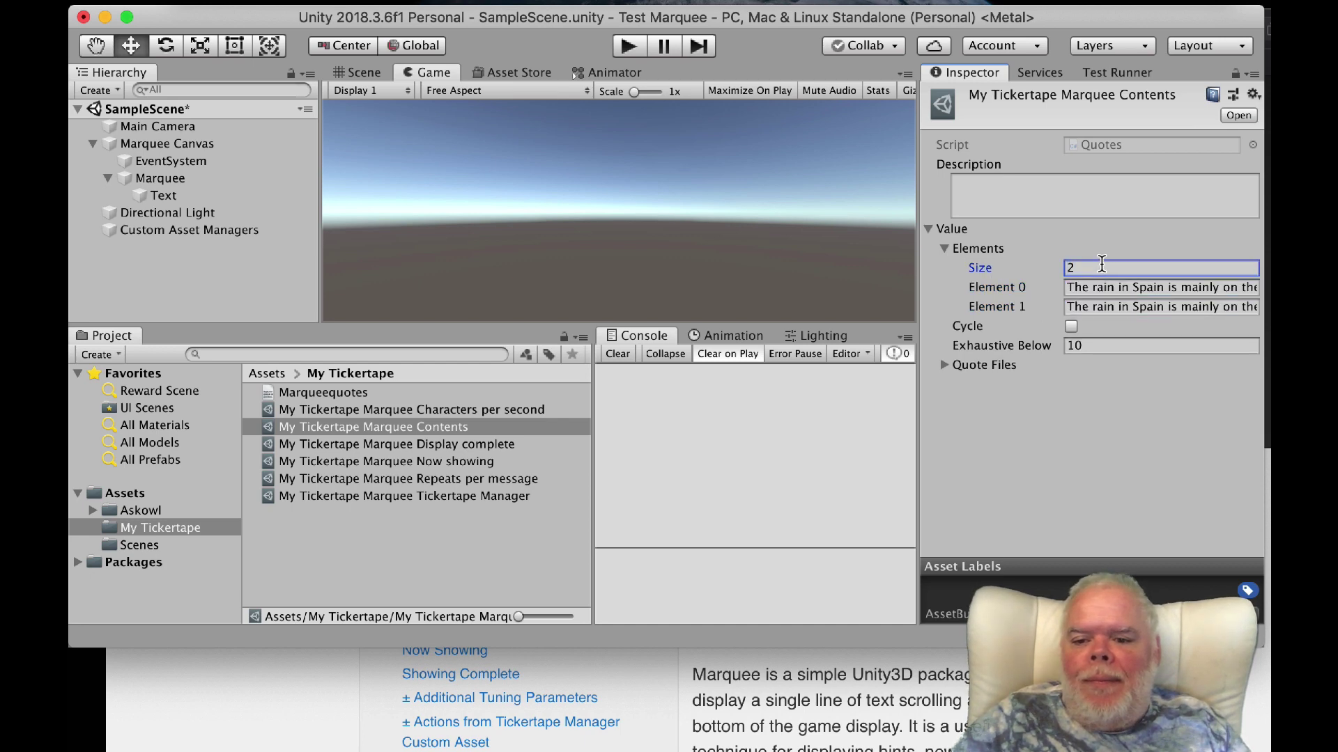
click(1098, 311)
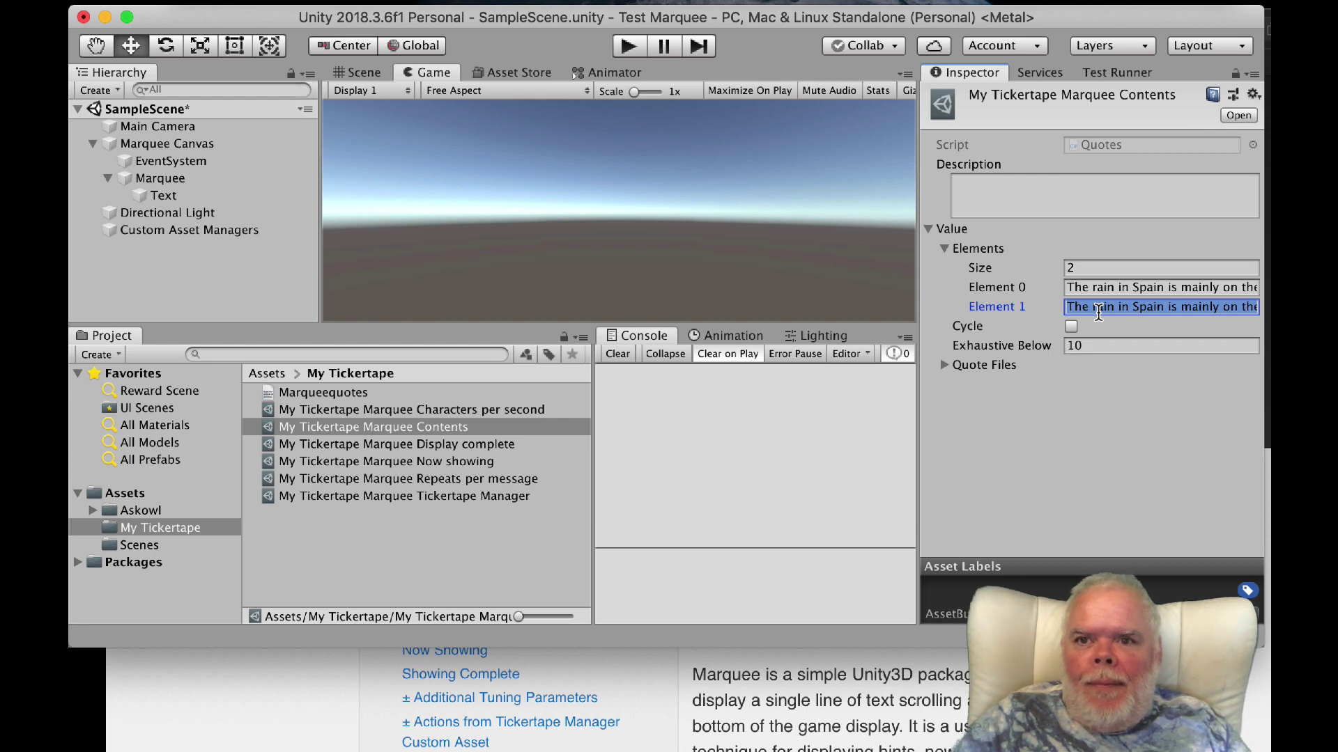
text(The lazy d)
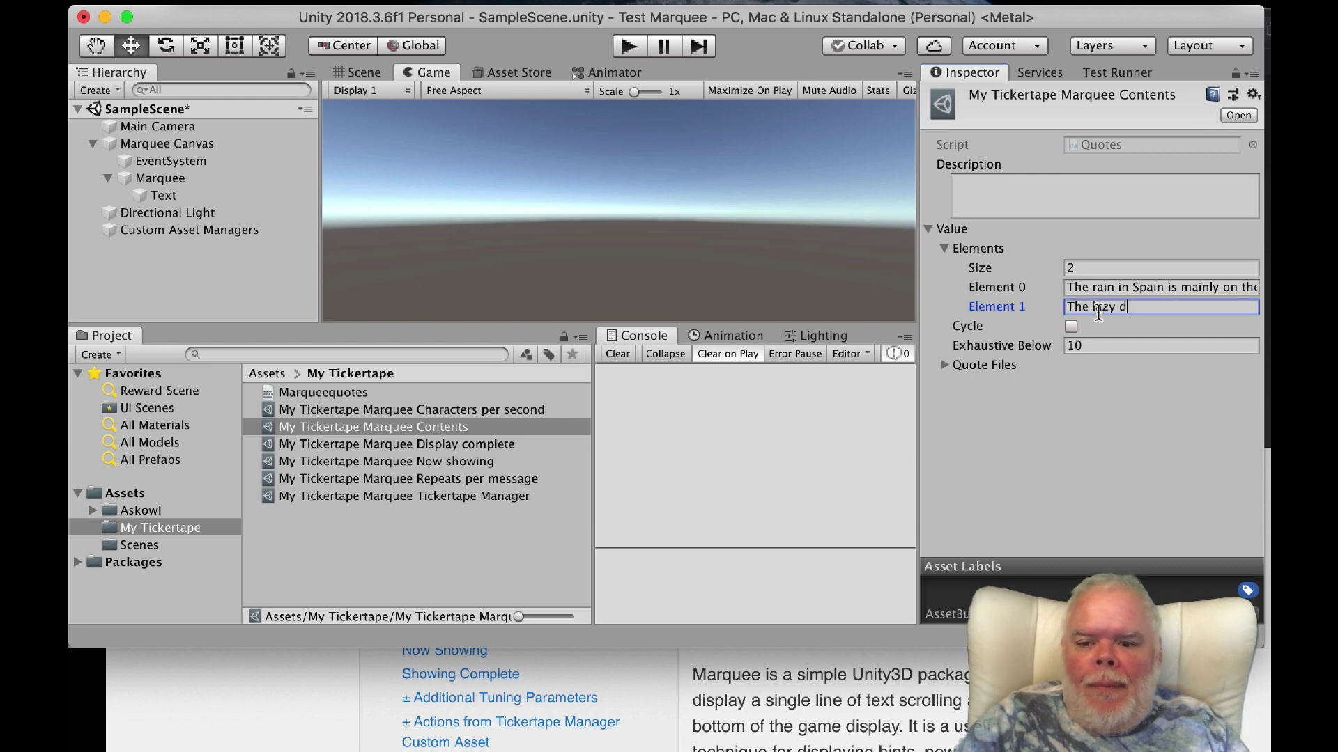
text(og jumped)
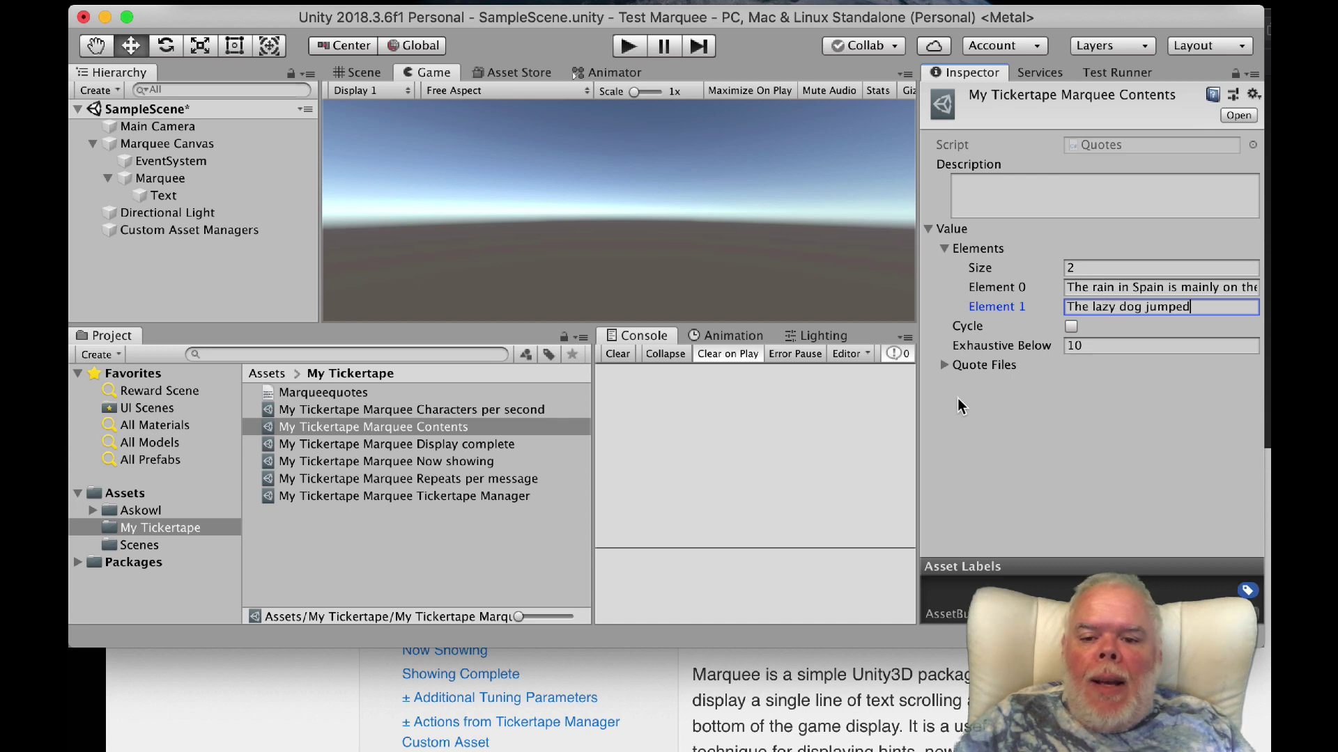
- Append '(Unfinished work)' to the second quote so it reads 'The lazy dog jumped (Unfinished work)'
click(948, 366)
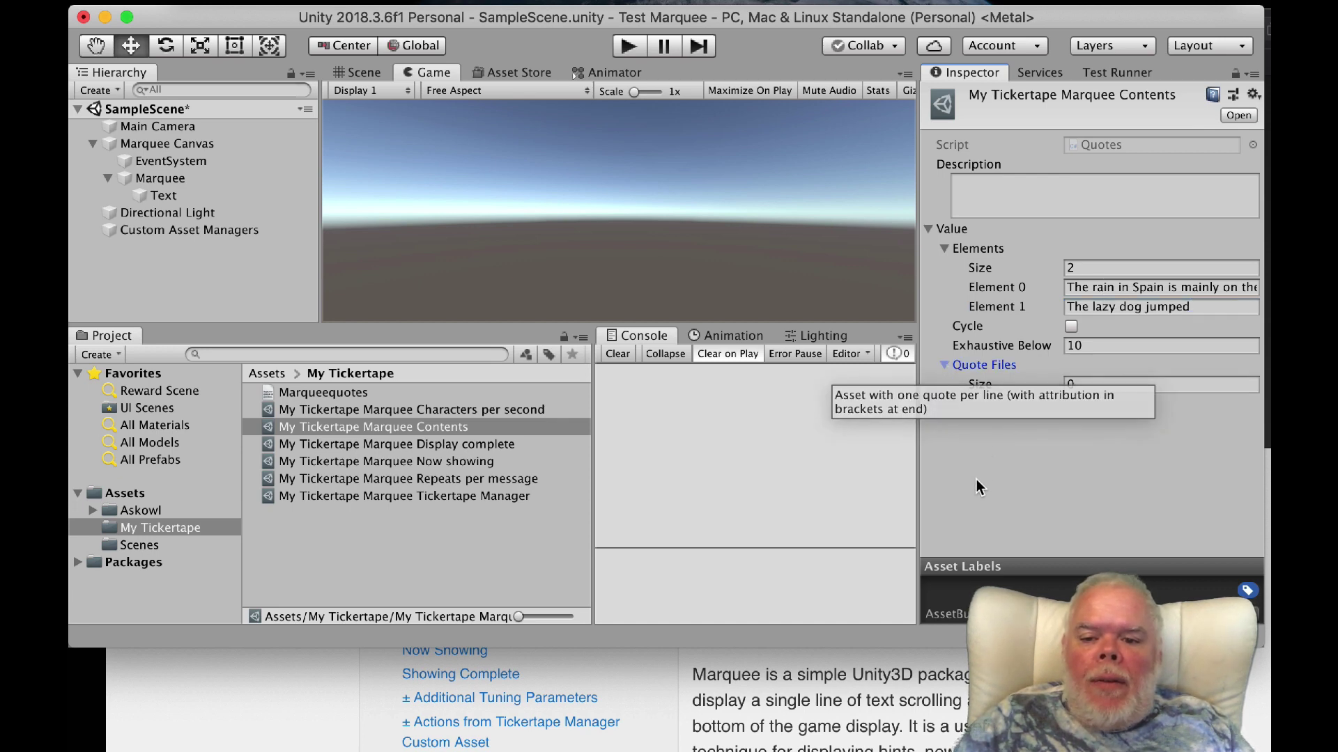
click(1196, 307)
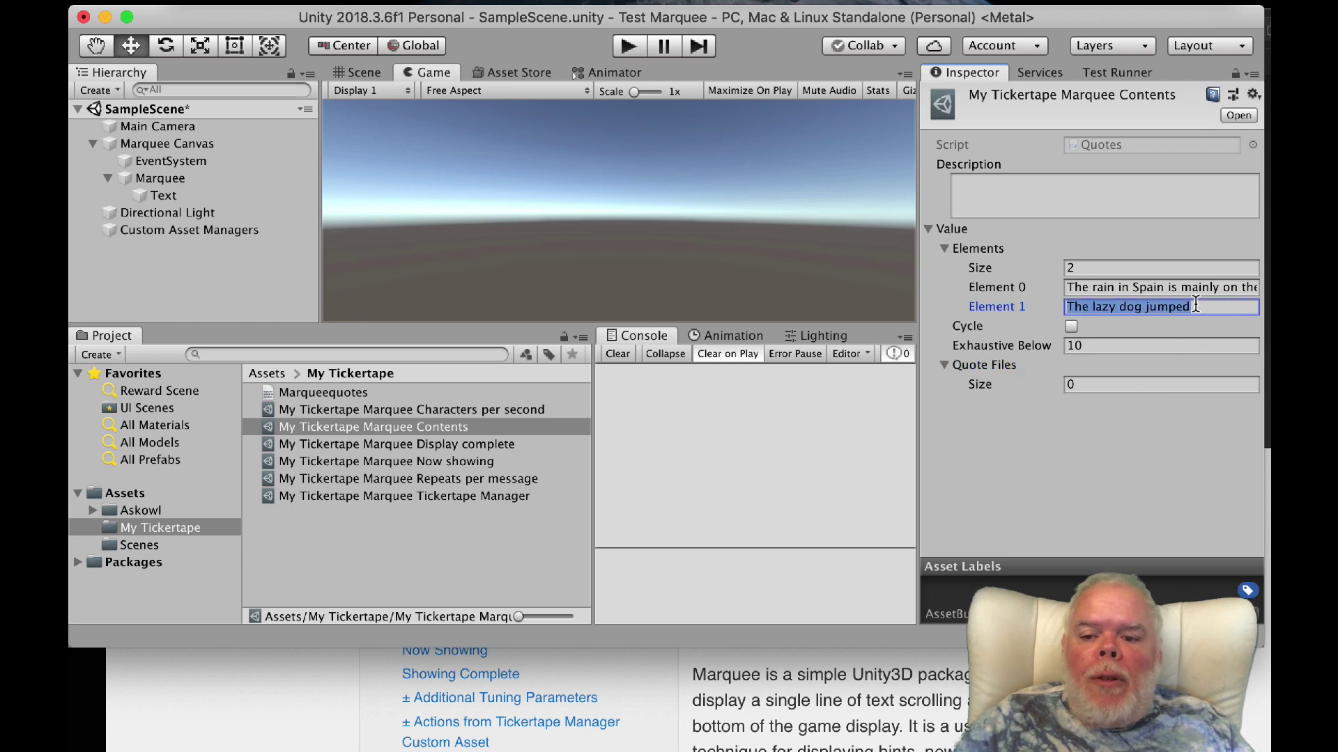
click(1196, 307)
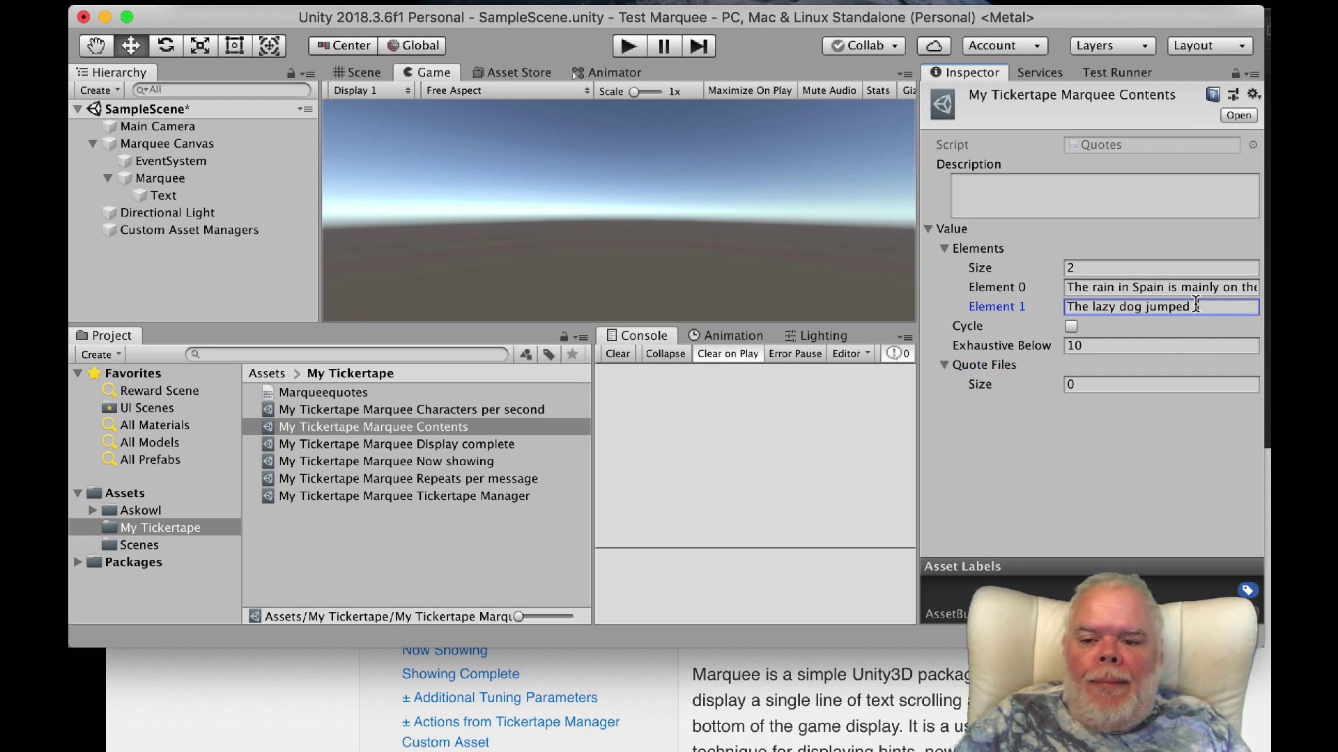
text((Unfinished)
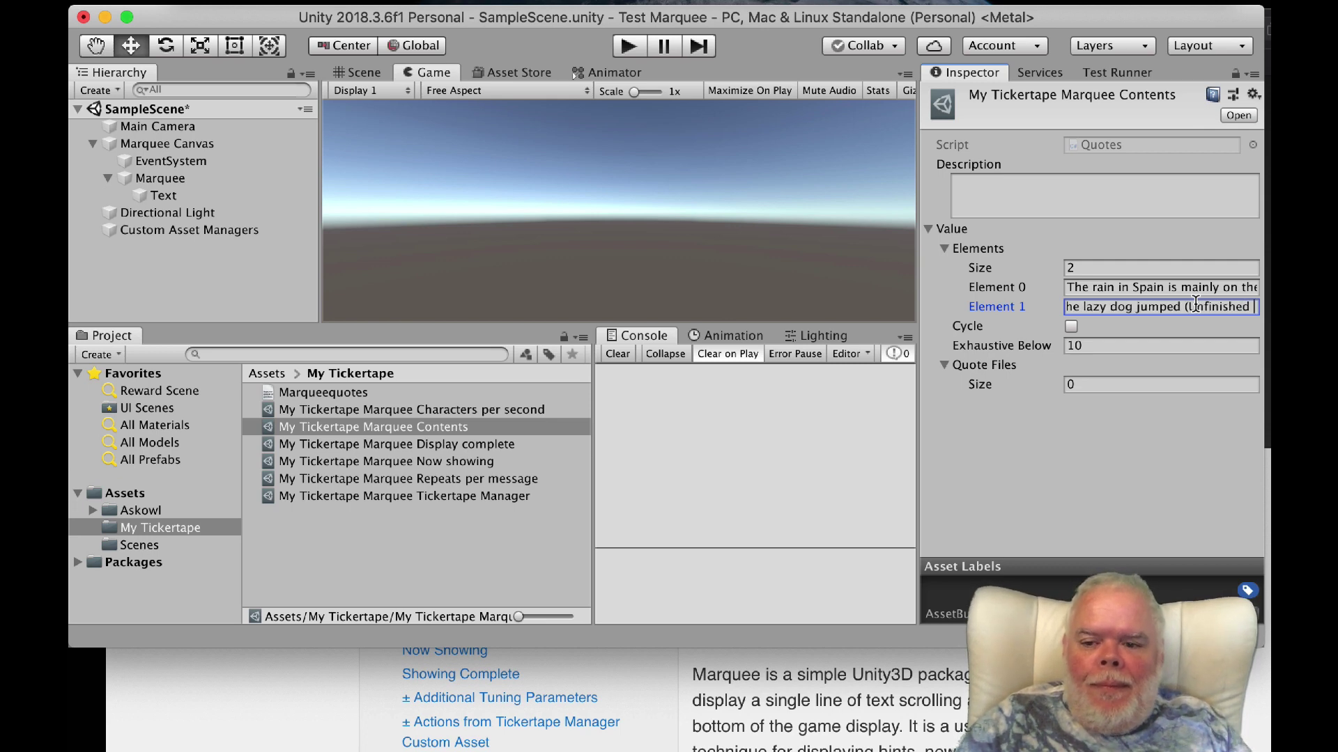
text( work))
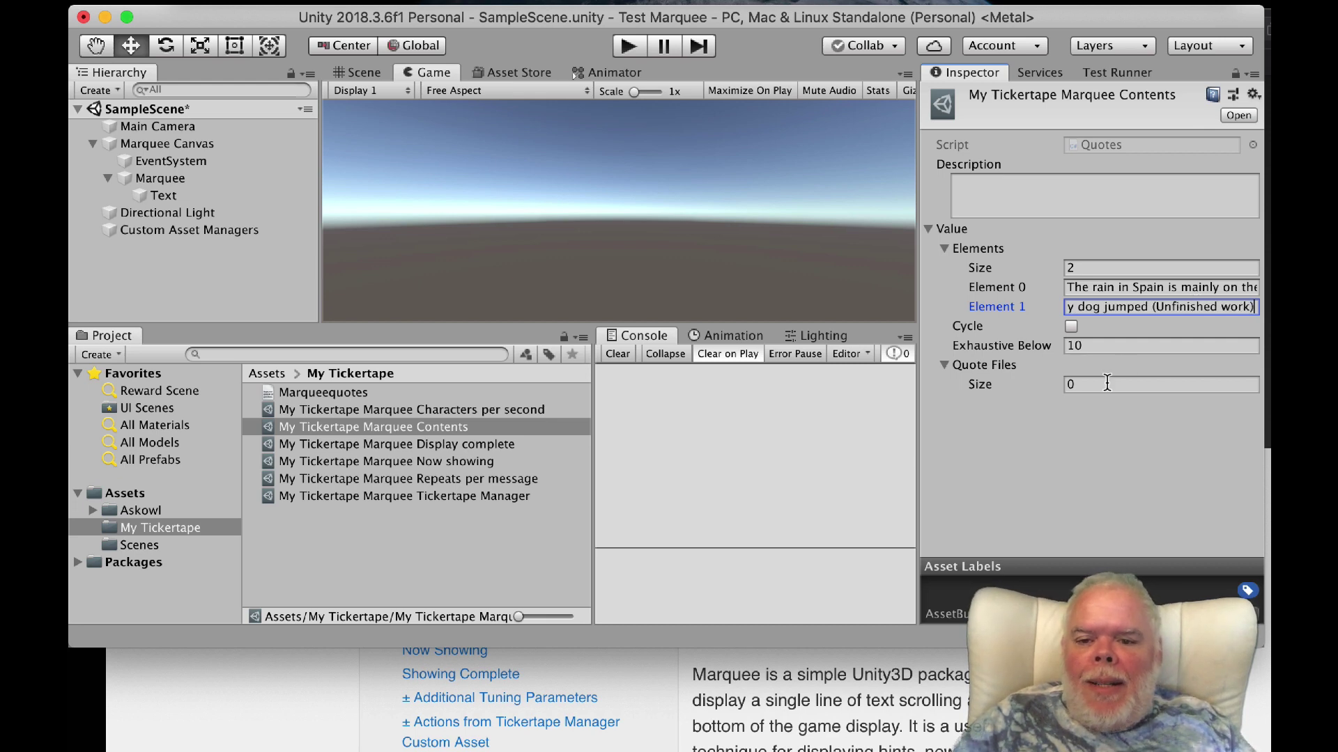
click(1076, 466)
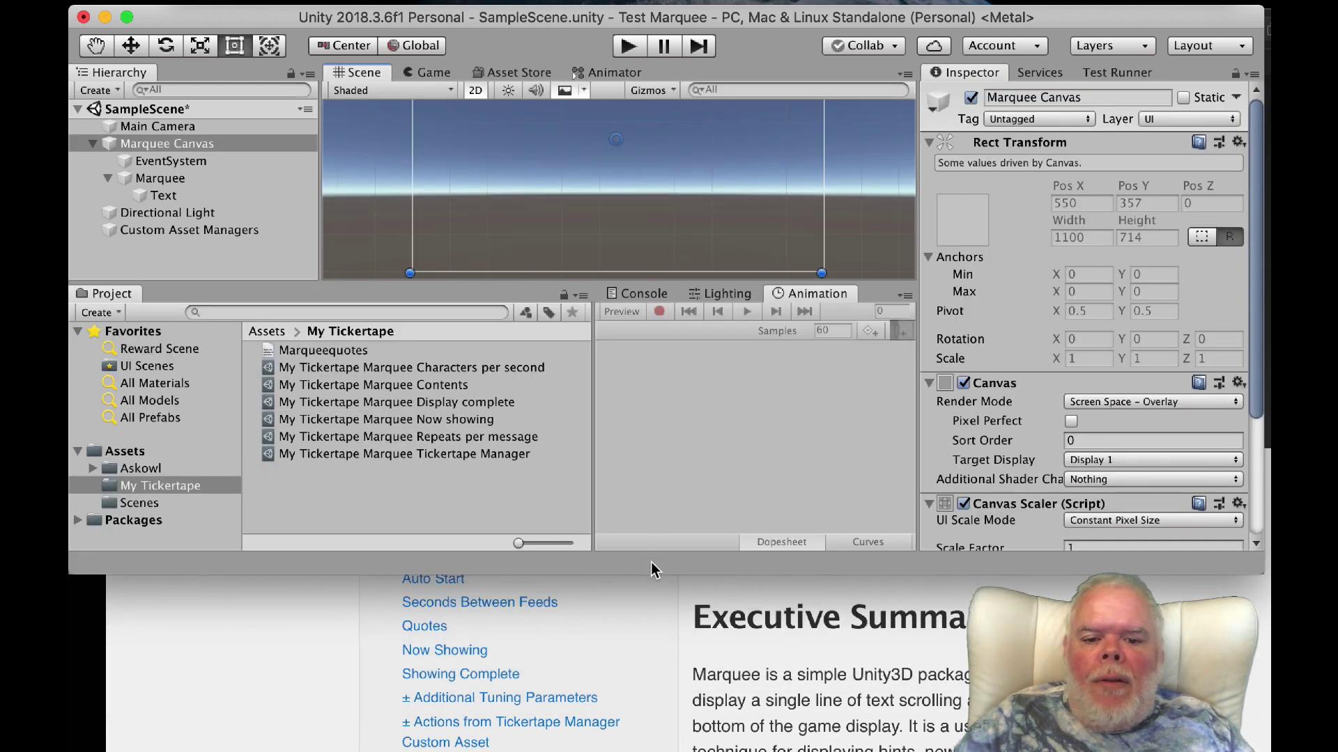
- Enlarge the editor and play the scene, checking the My Tickertape Marquee Contents and Now showing assets
drag(650, 564, 652, 751)
click(373, 527)
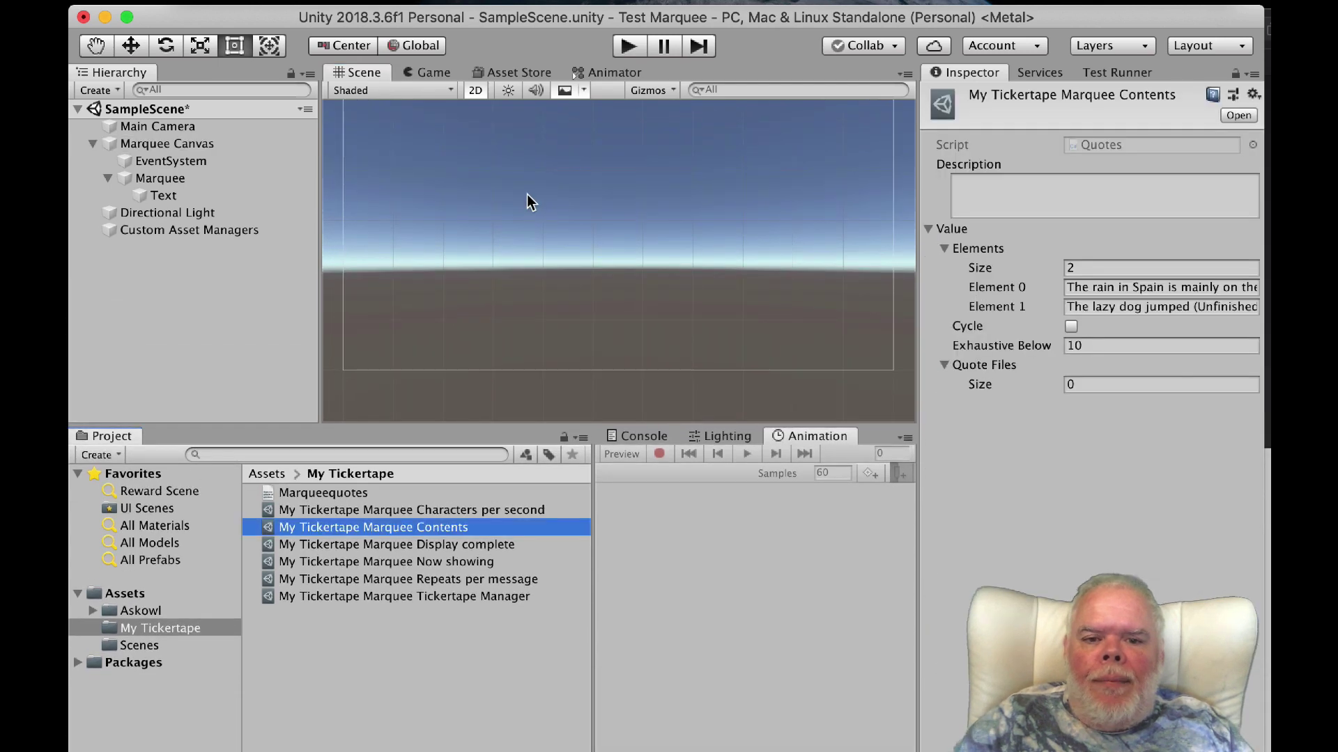
click(627, 45)
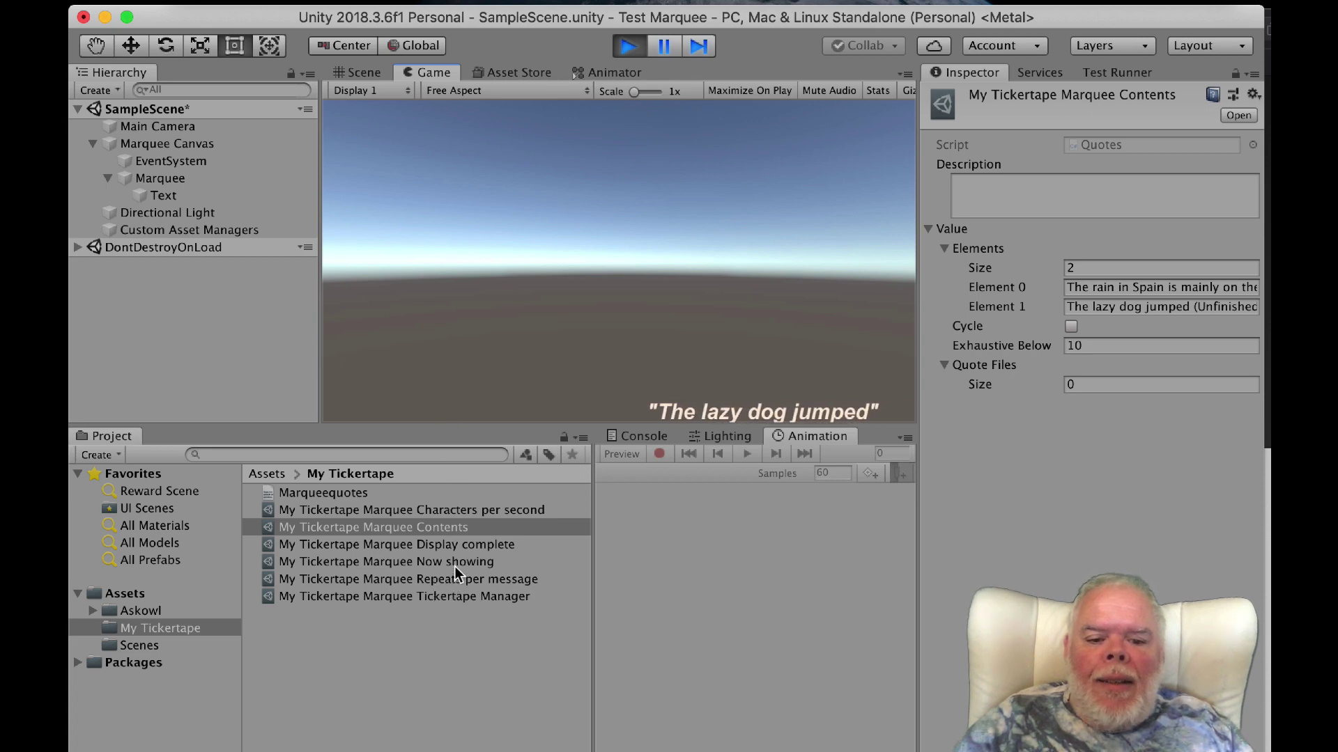
click(454, 562)
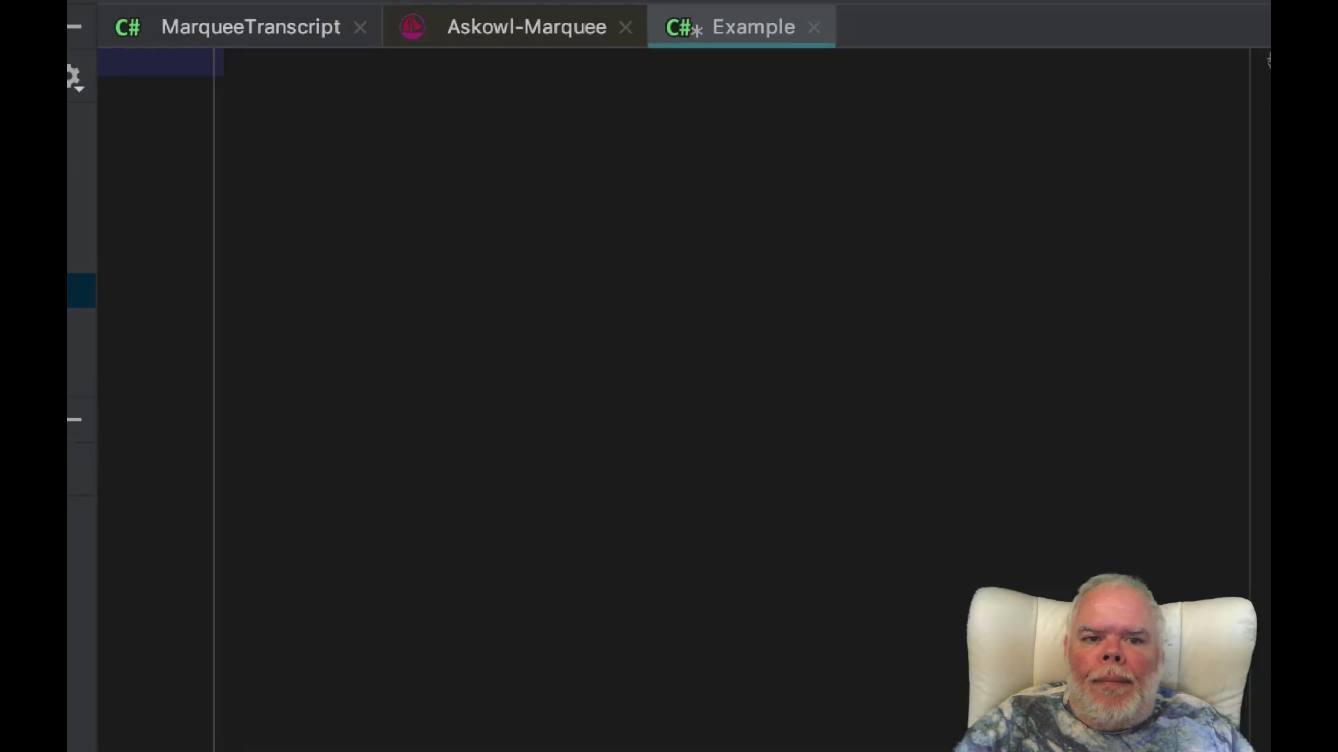
- Add the CustomAsset.Mutable and UnityEngine usings and open namespace Askowl.Example.MarqueeTranscript
key(Return)
text(using Cust)
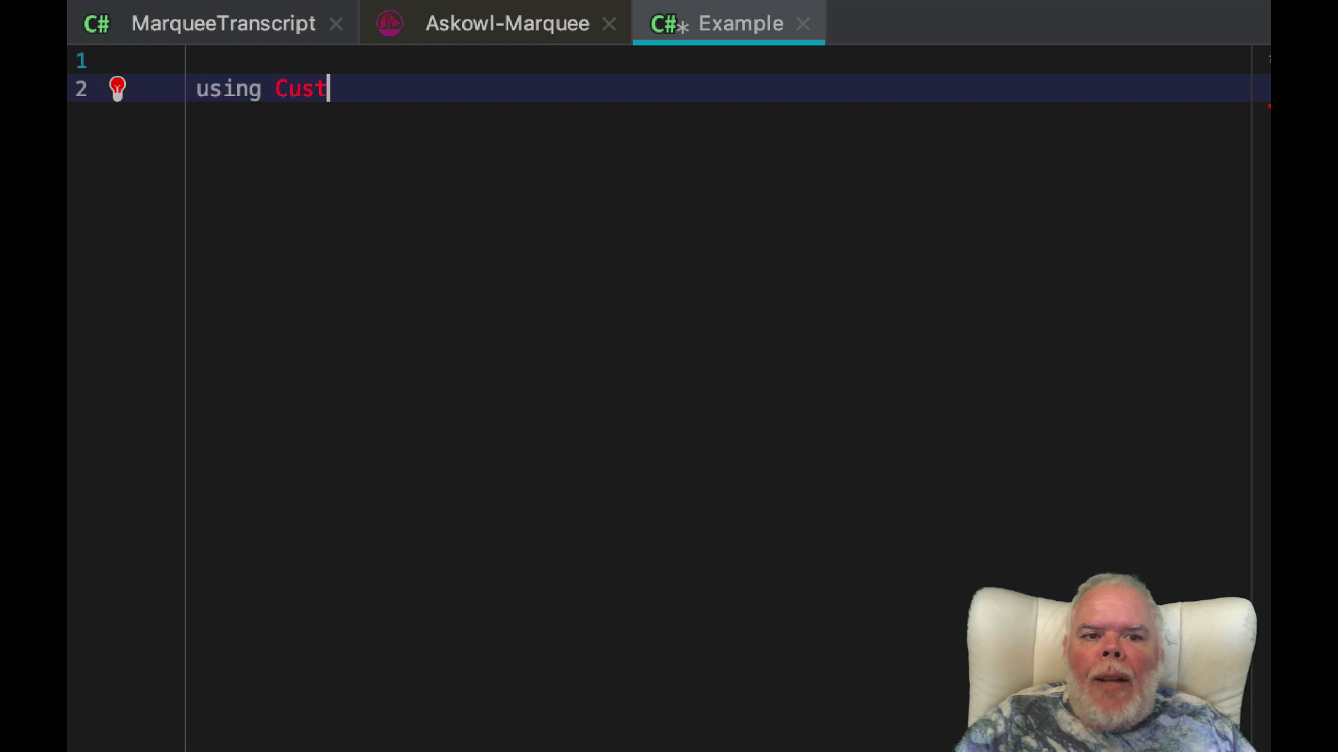
text(omAsset.Mutable;)
key(Return)
text(using UnityEngine;)
key(Return)
key(Return)
text(namespace Askowl.Example.MarqueeTranscript {)
- Declare public class WhatsInAName : MonoBehaviour with a serialized String tickertapeMessage field set to default
key(Return)
text(publicclass WhatsIn)
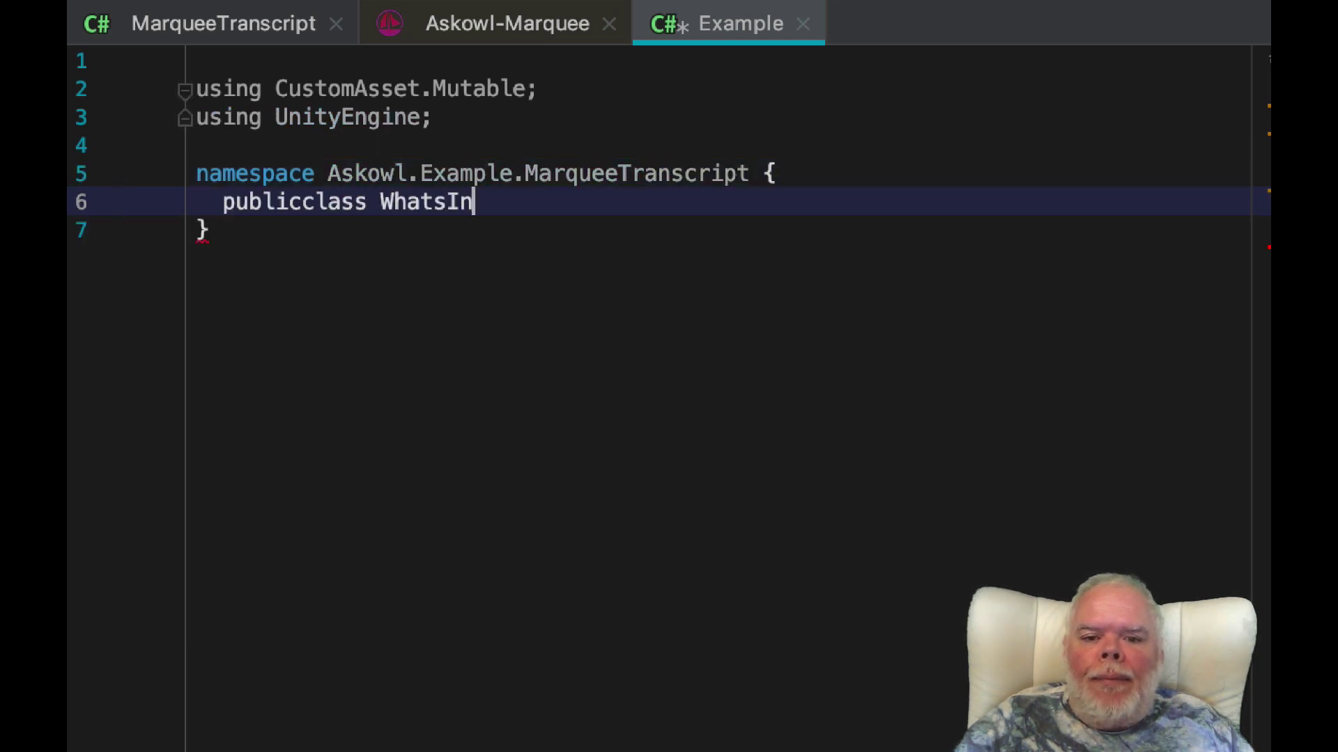
text(AName : MonoBehaviour {)
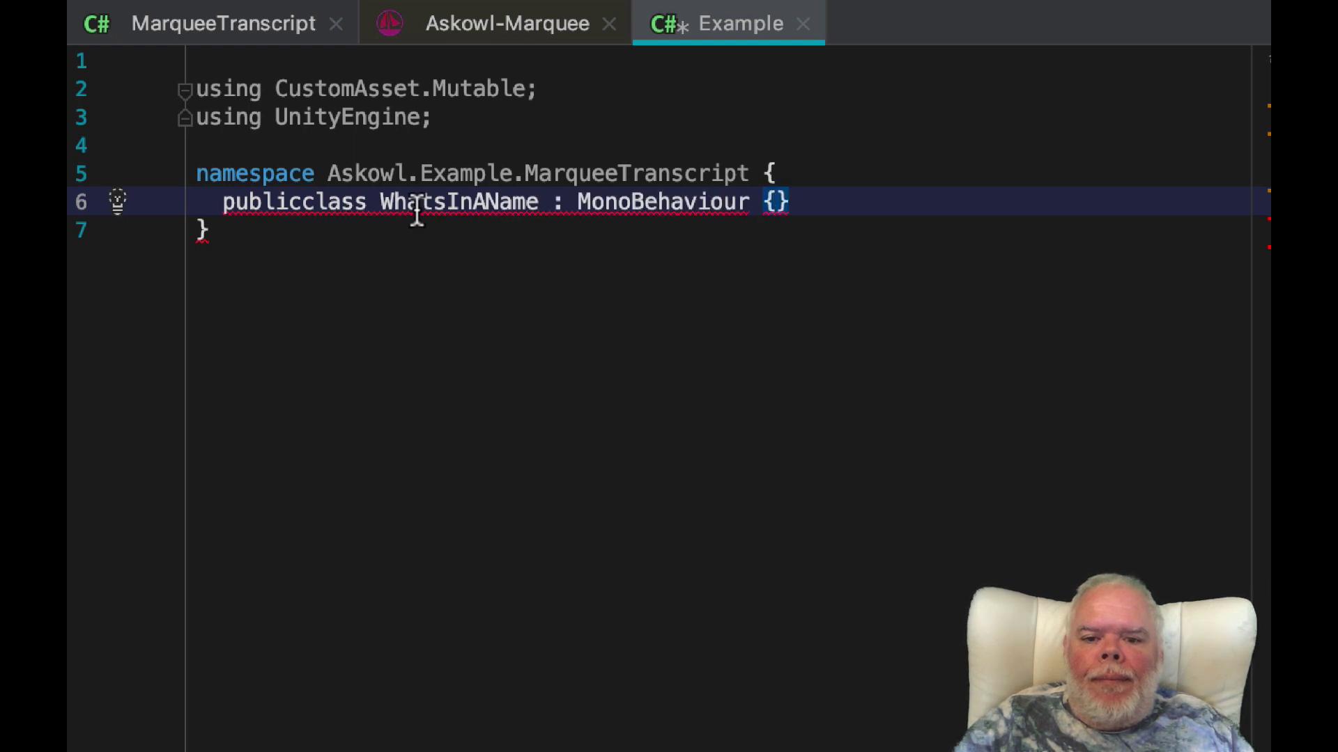
click(314, 202)
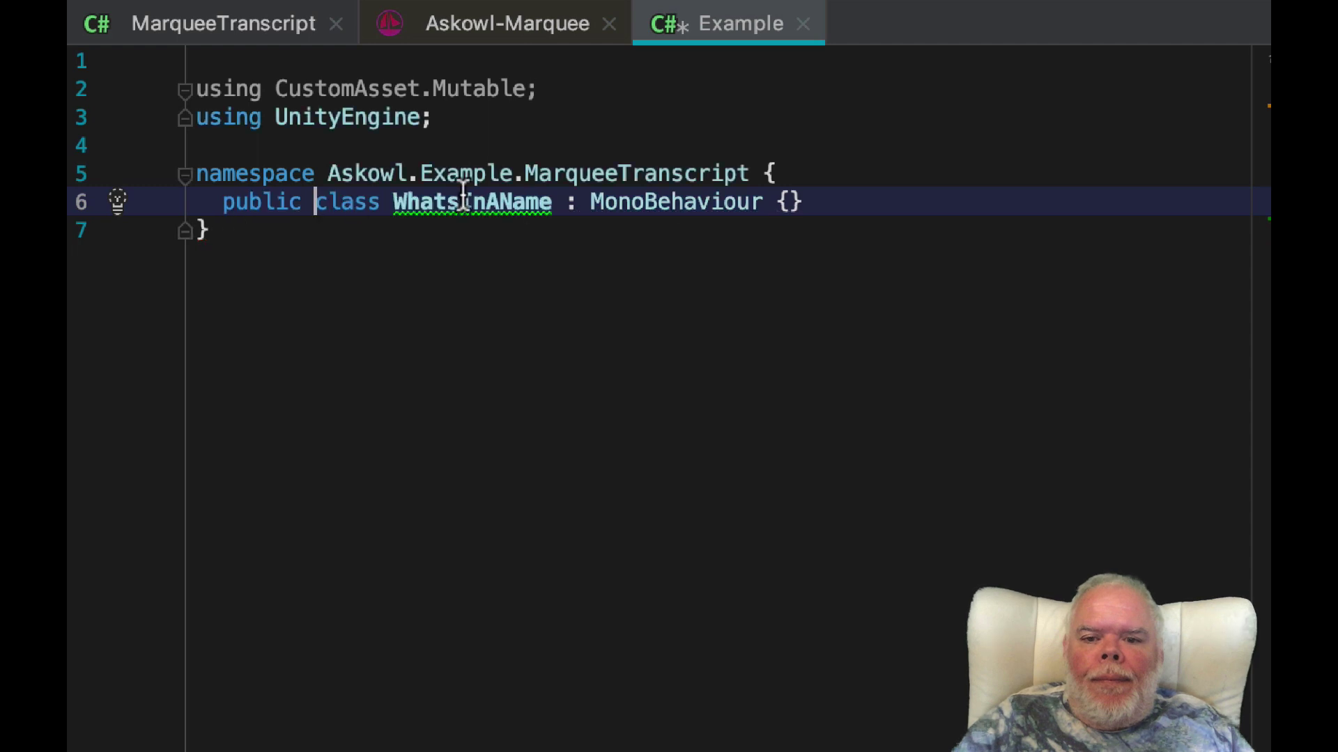
click(790, 203)
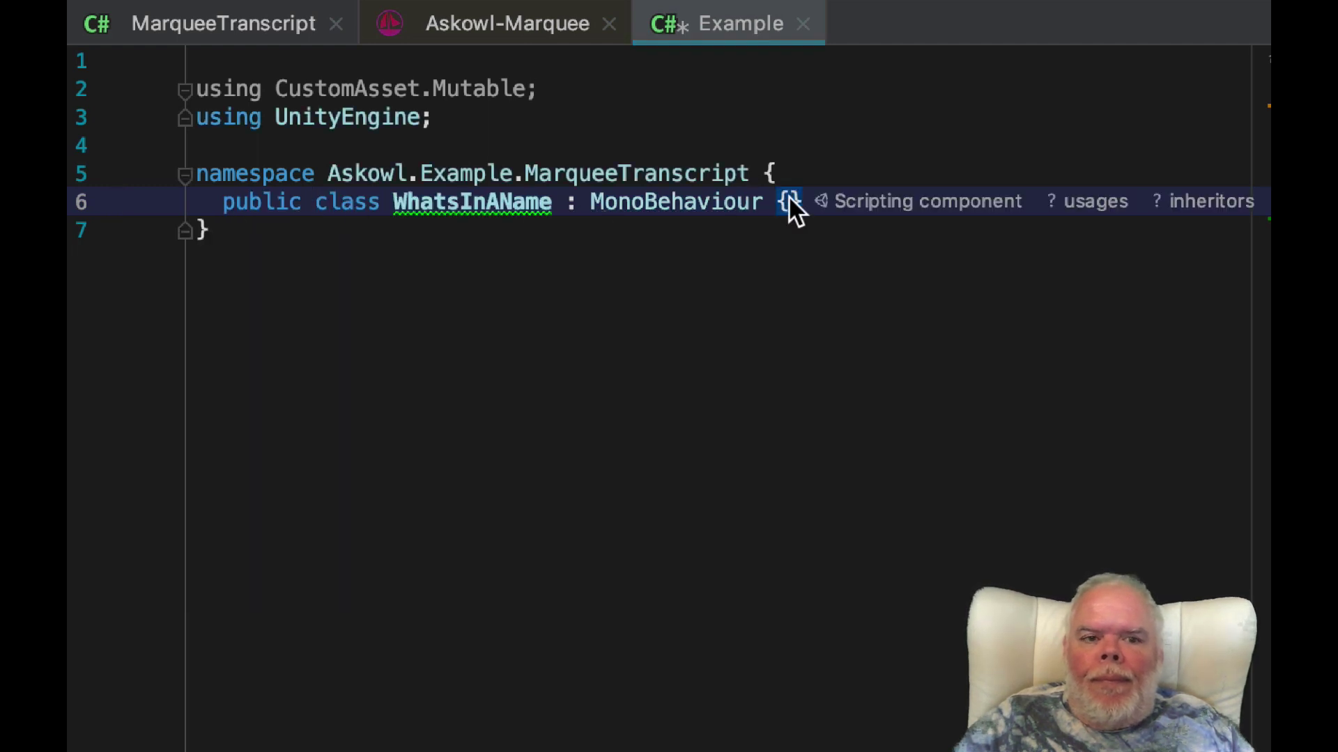
key(Return)
text([SerializeField] p)
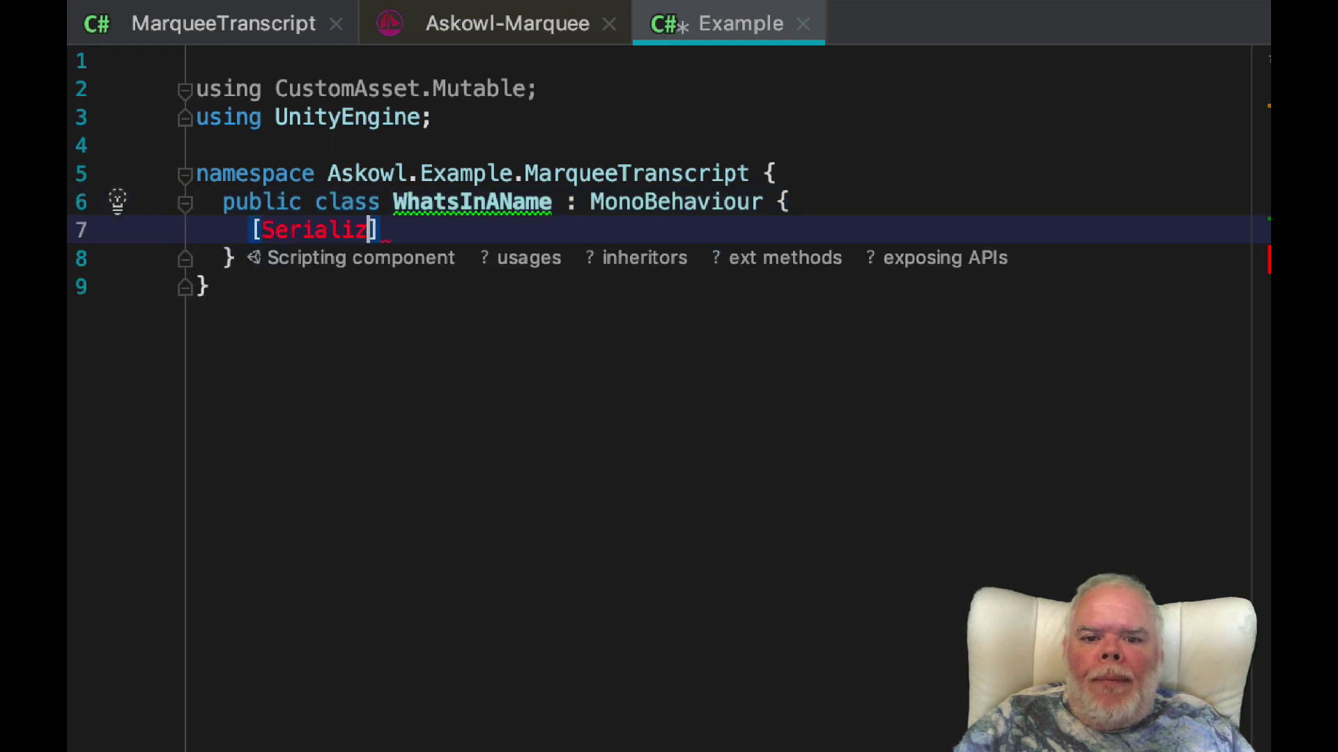
text(rivate String tickertapeMessage = )
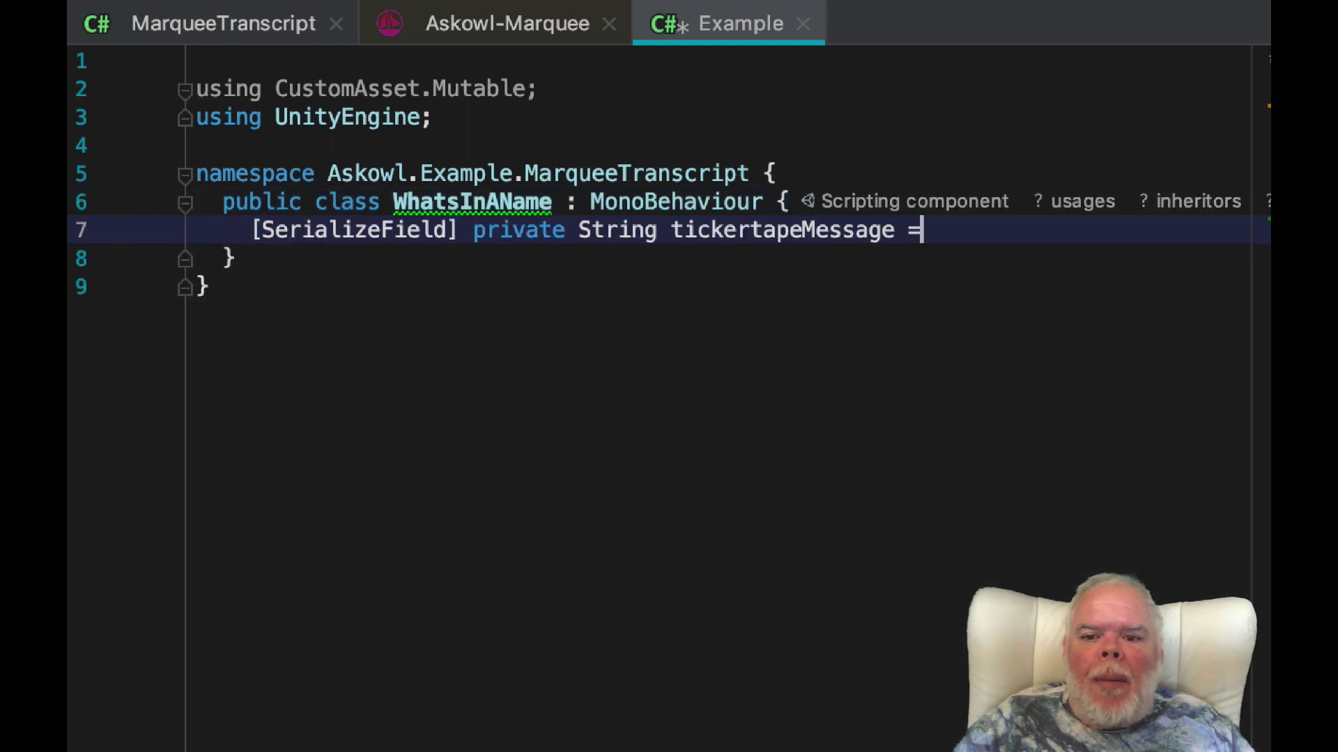
text(default;)
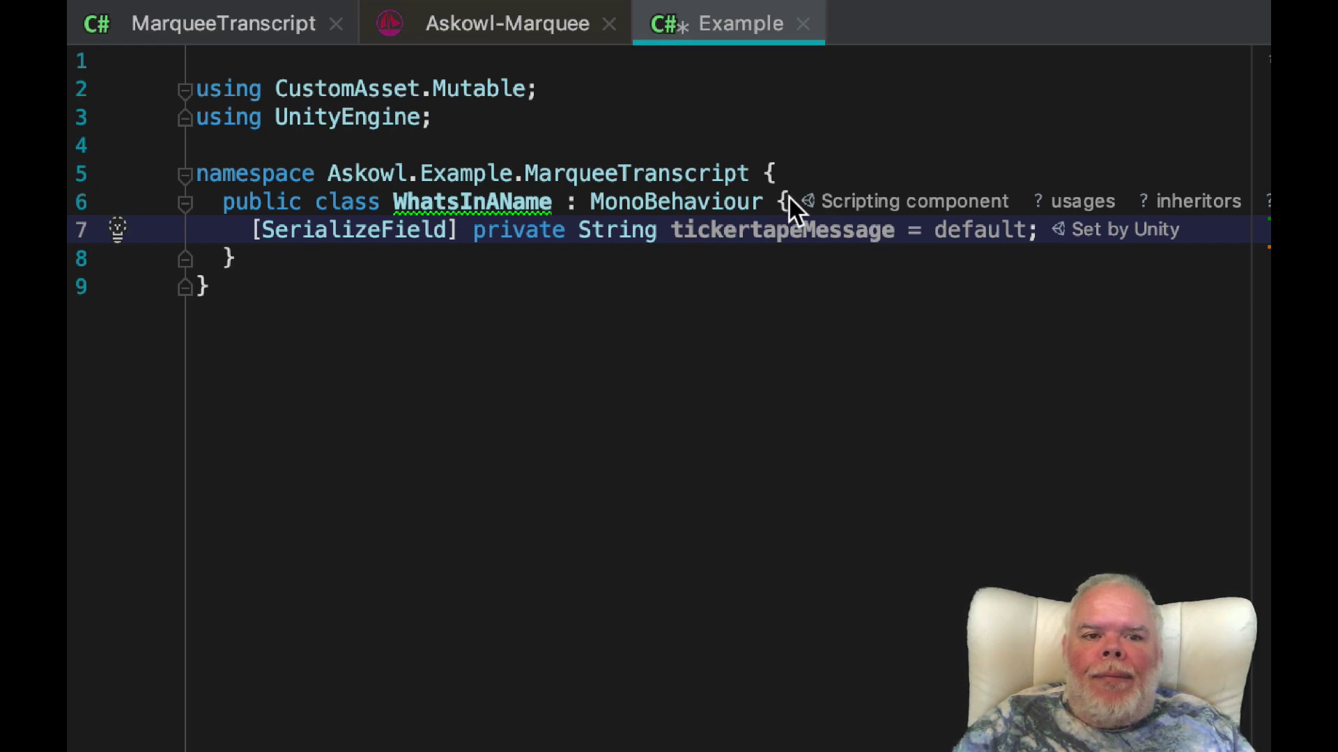
- Add a serialized Float health field and an Awake that listens to health.Emitter with HealthMessages
key(Return)
text([SerializeField] private )
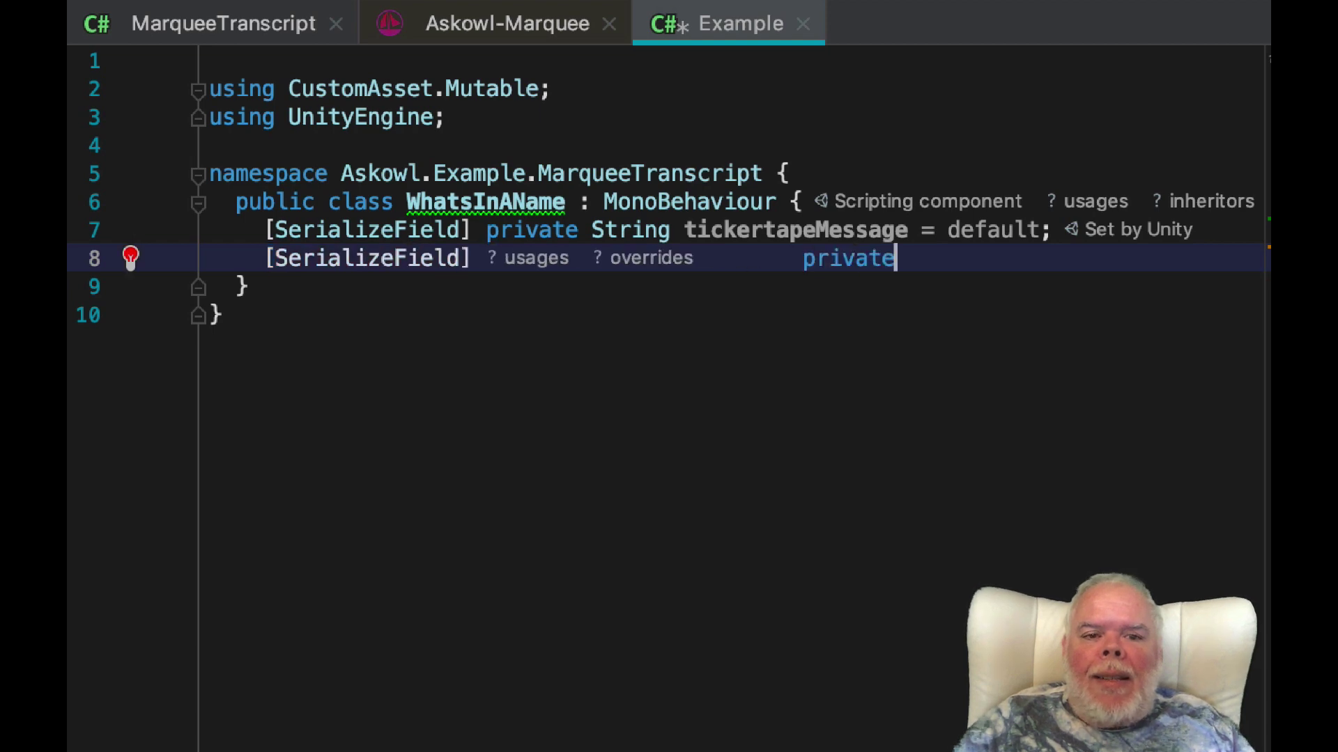
text(Float health = defa)
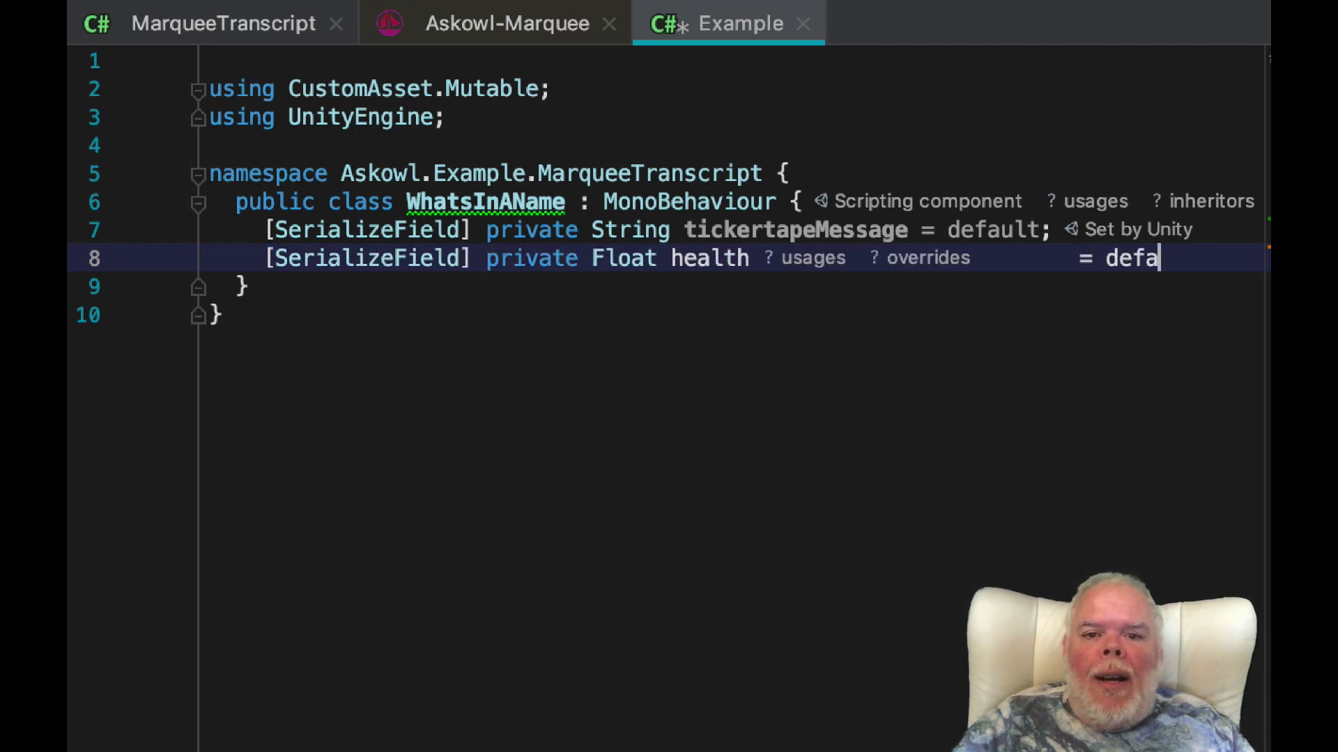
text(ult;)
key(Return)
key(Return)
text(// We can subscribe to changes i)
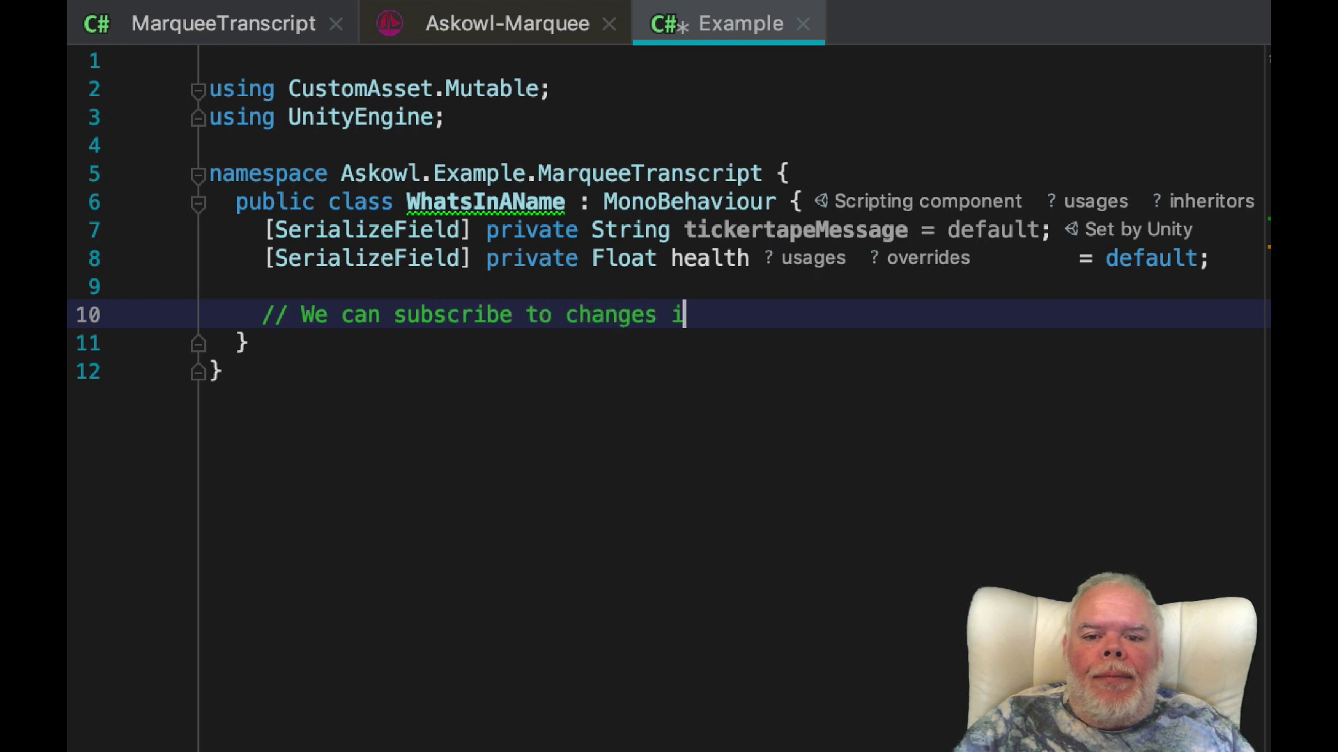
text(n health)
key(Return)
text(private voi)
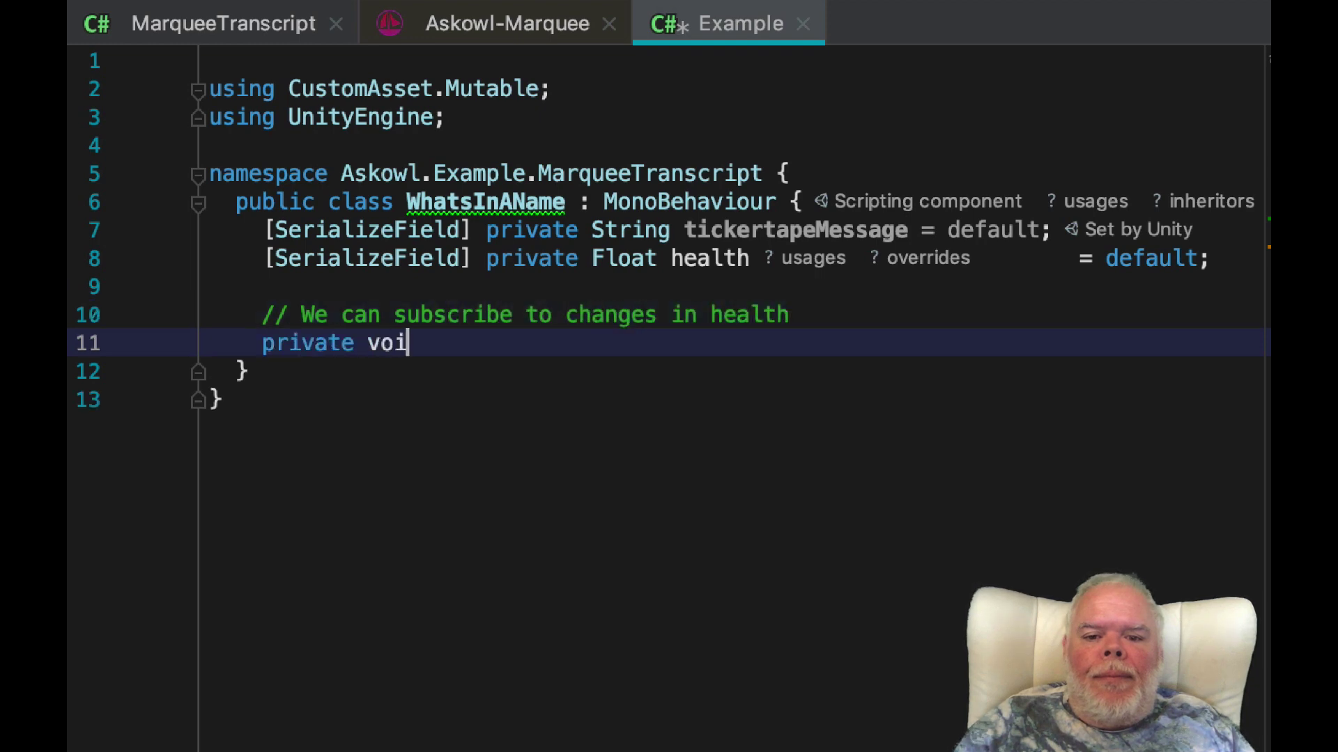
text(d Awake() => health)
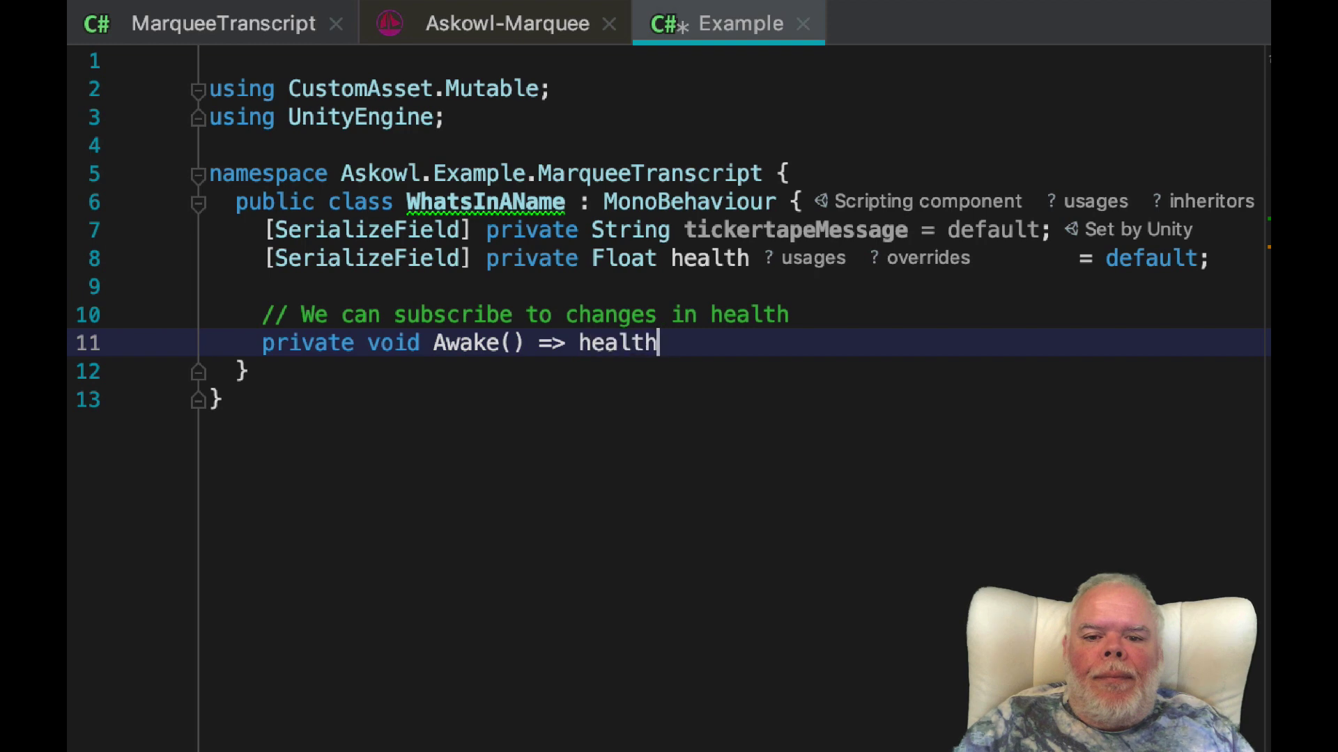
text(.Emitter.Listen(HealthMessage)
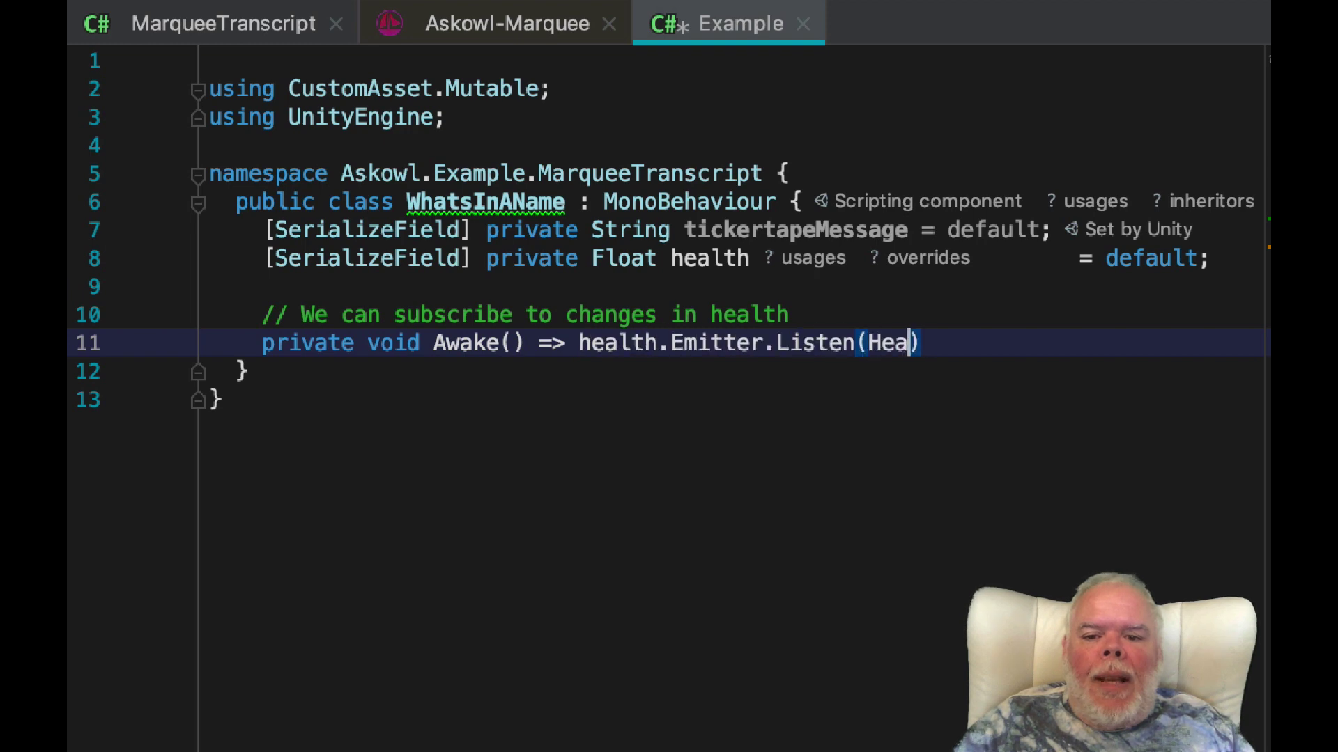
text(s);)
- Write HealthMessages to show a nearly-dead warning when health is below 0.1, then reformat the script
key(Return)
key(Return)
text(// an)
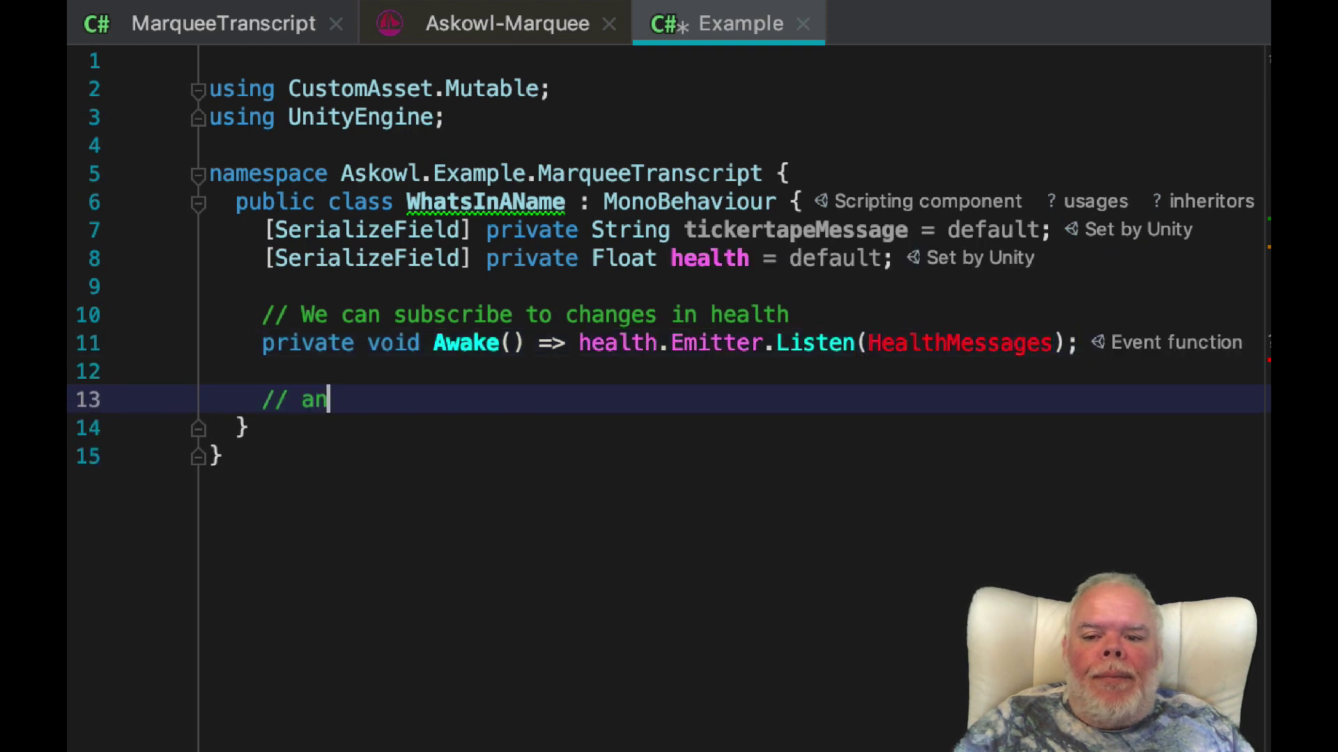
text(d display a message)
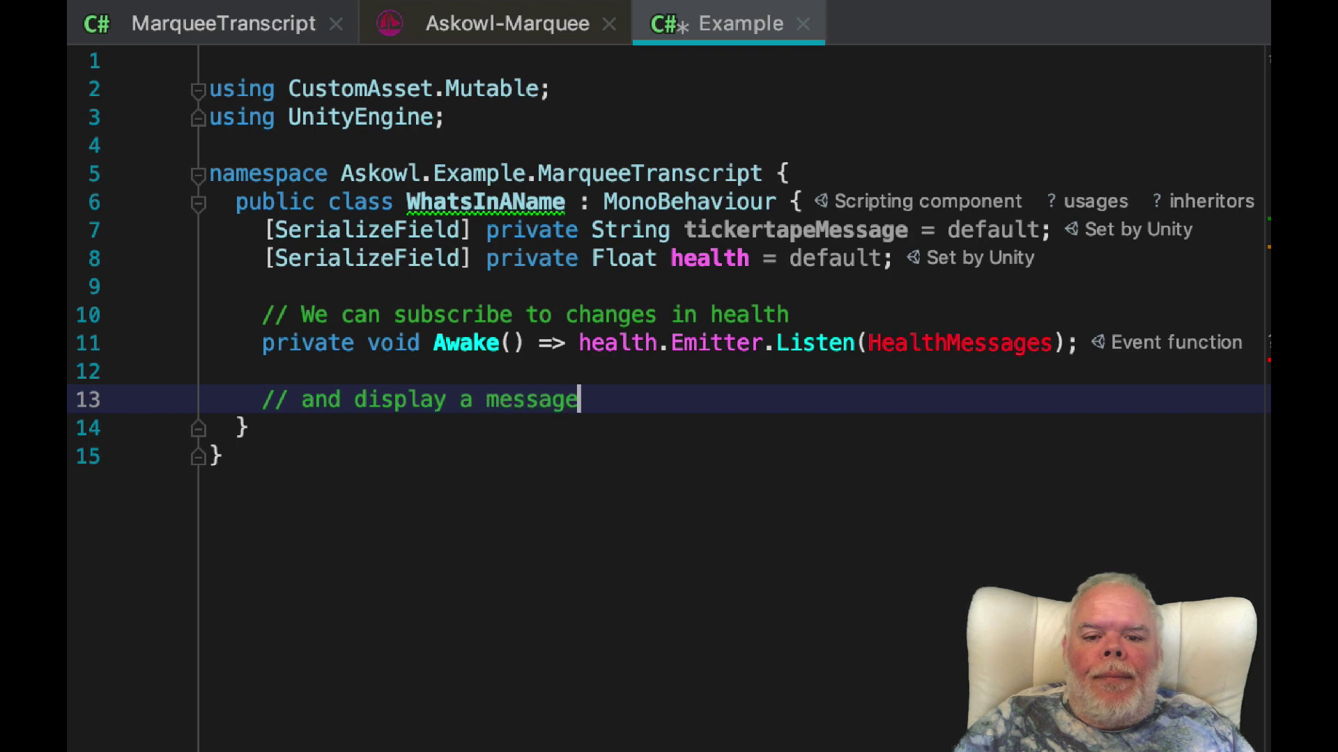
text( if anything important occurs.)
key(Return)
text(private )
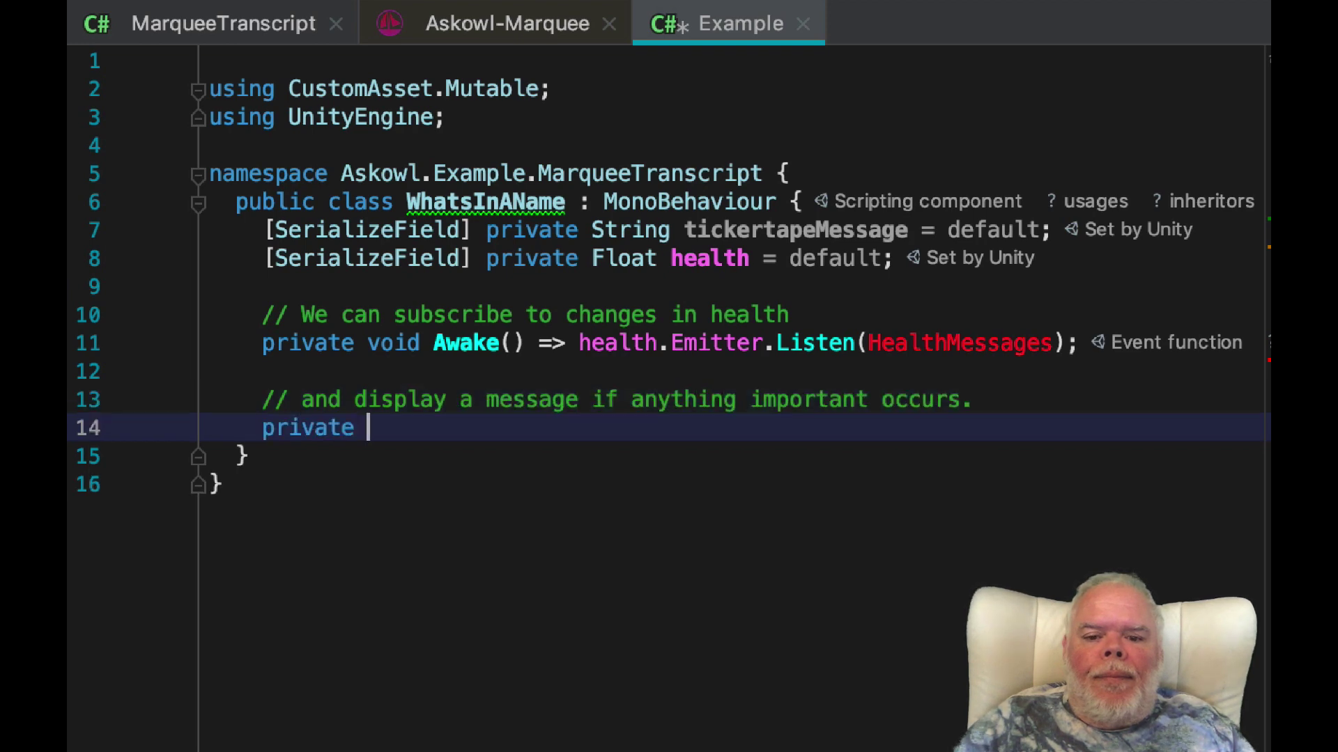
text(void HealthMessages)
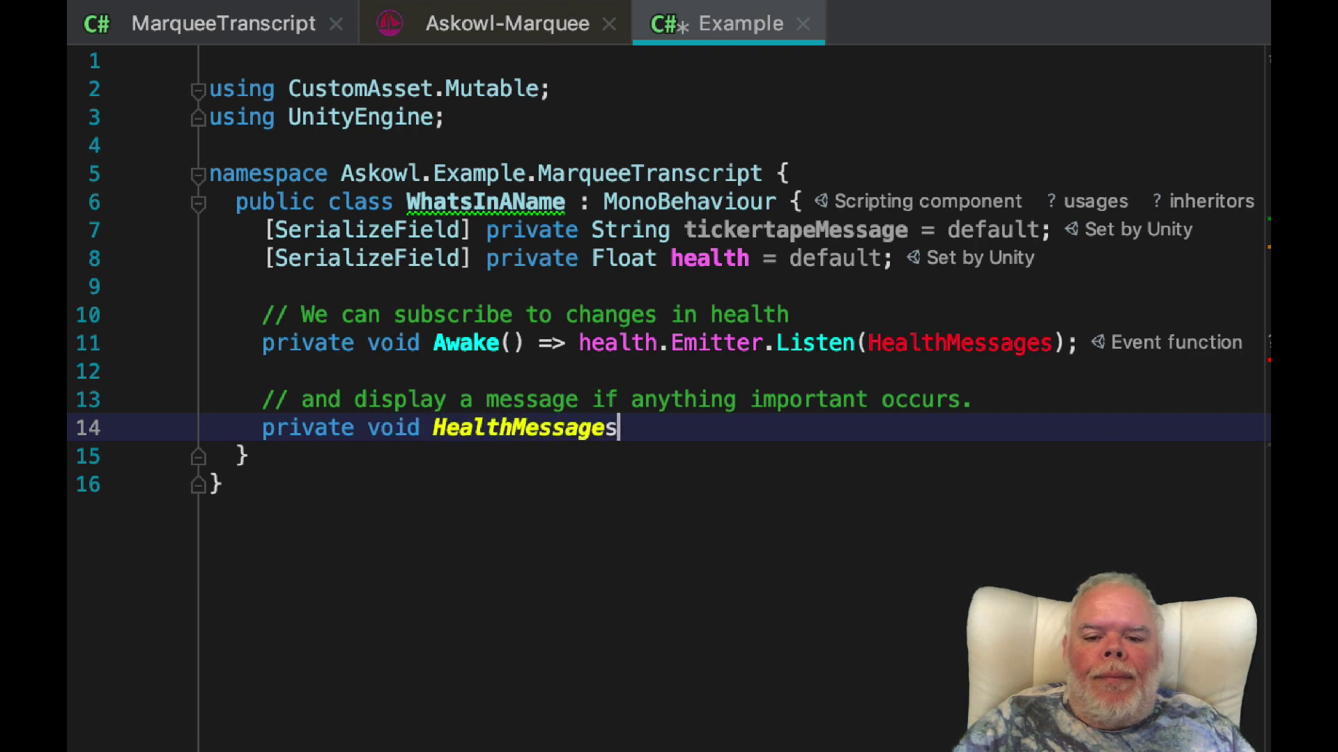
text((Emitter emitter) {)
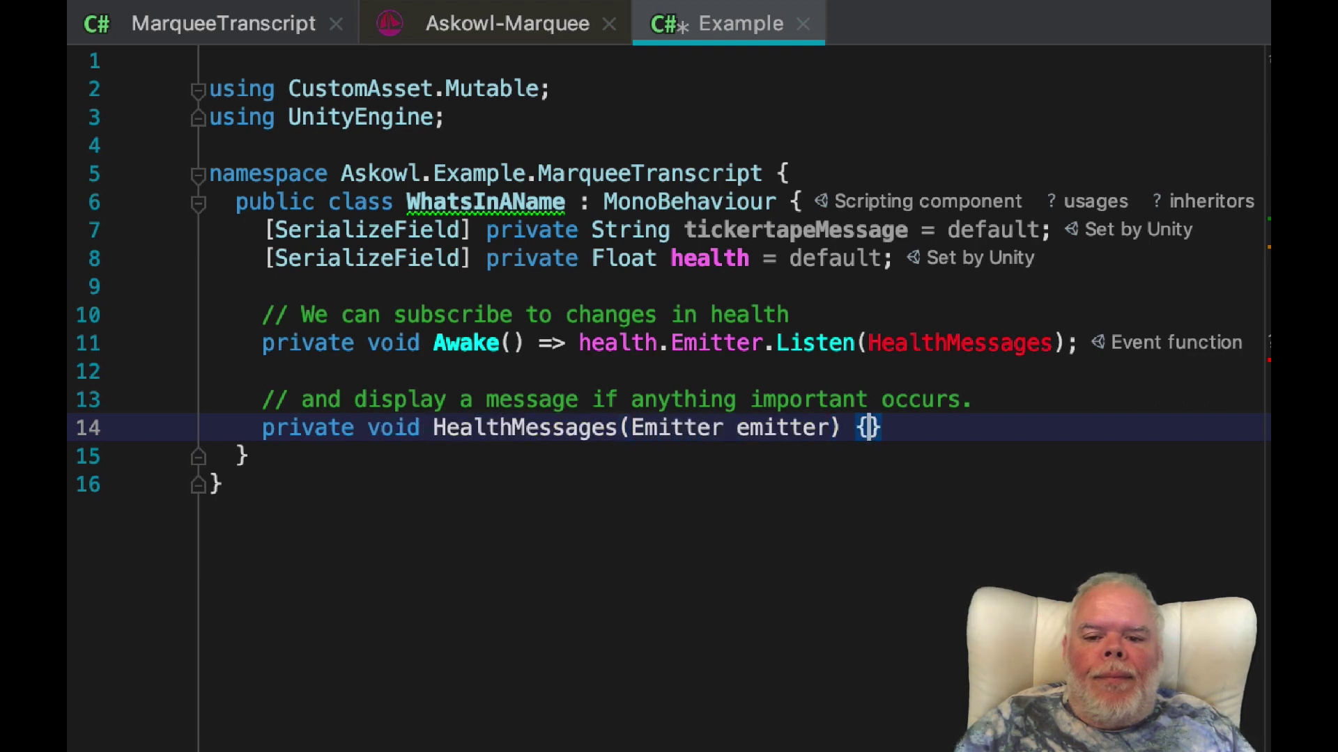
key(Return)
text(if (health < 0.1) t)
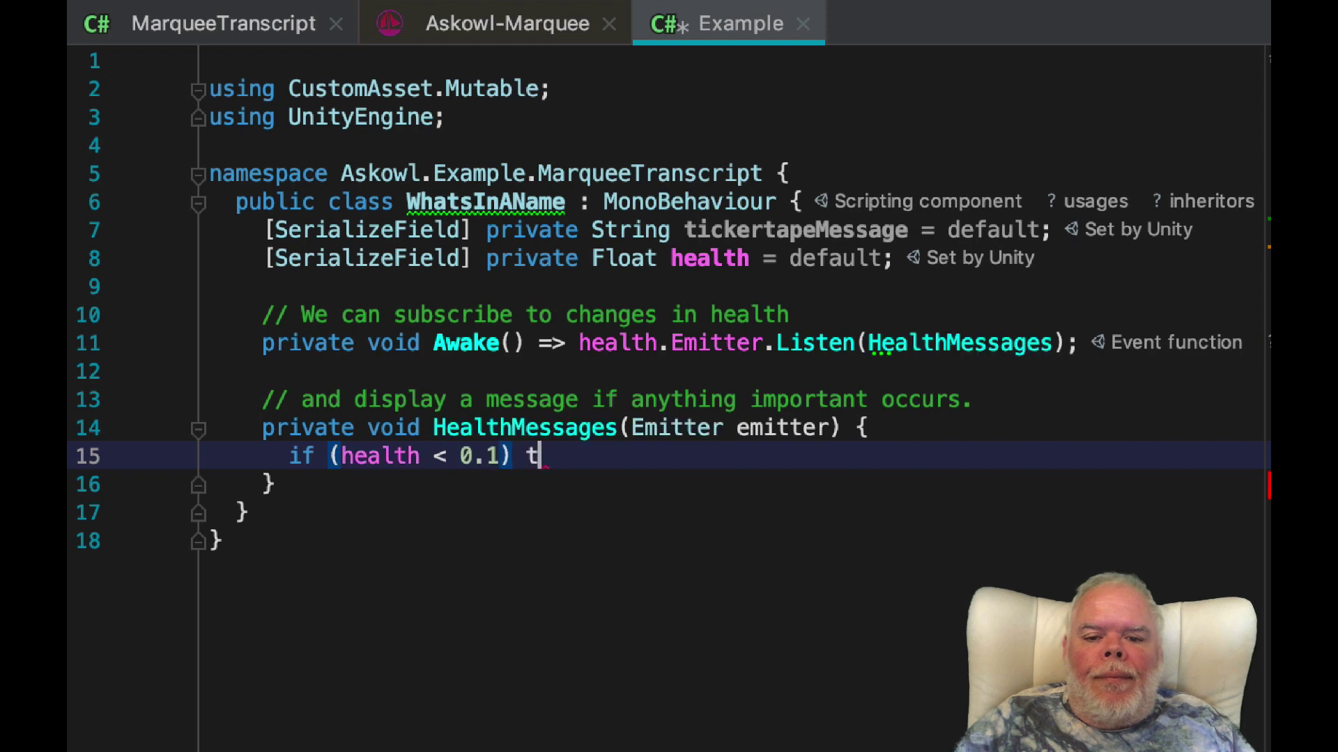
text(ickertapeMessage.Va)
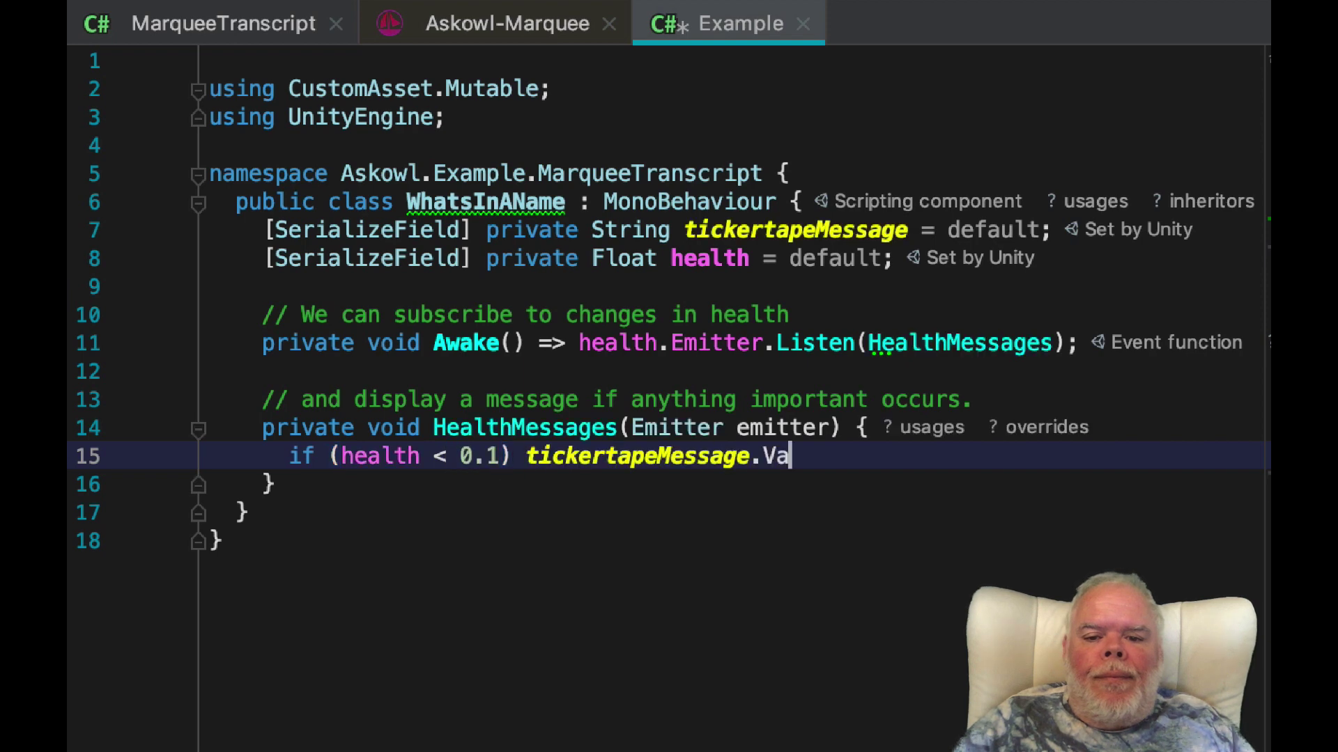
text(lue = "You are nearly dead! )
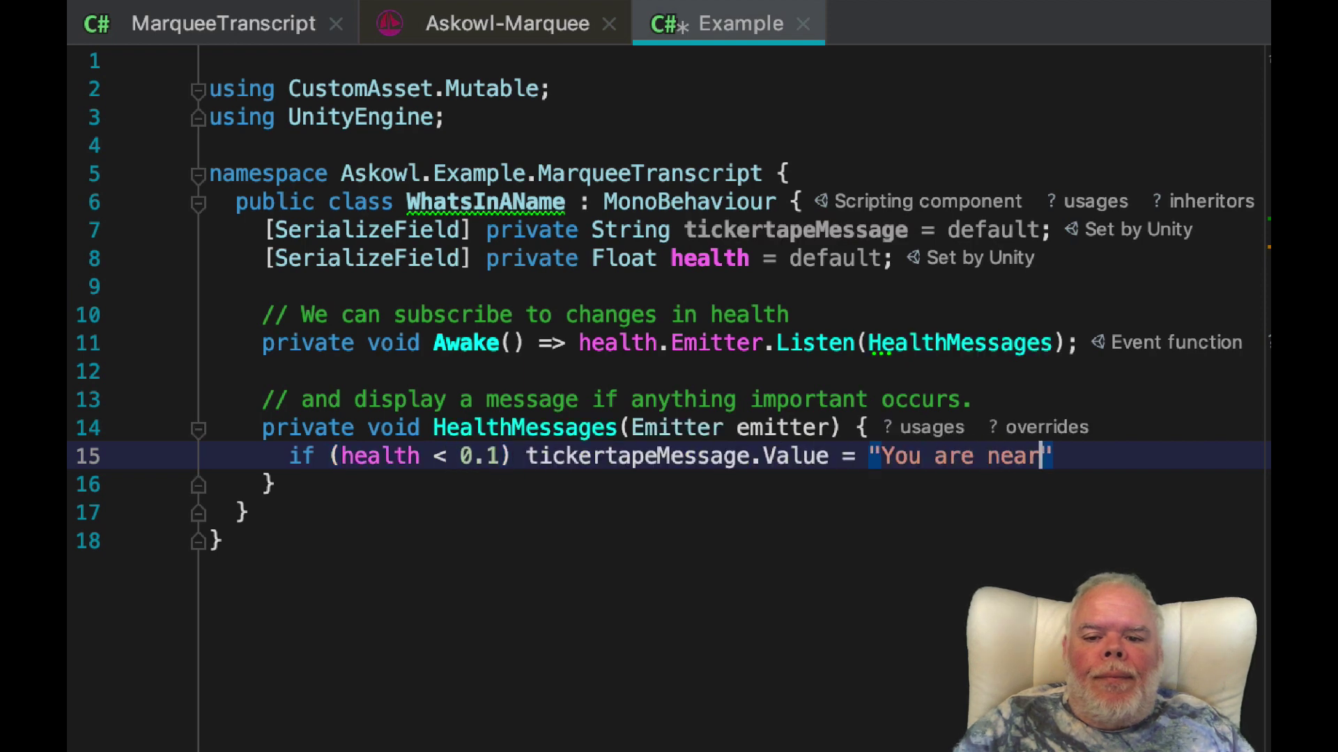
text(Drink a potion or run awa)
text(y";)
click(221, 569)
key(super+alt+l)
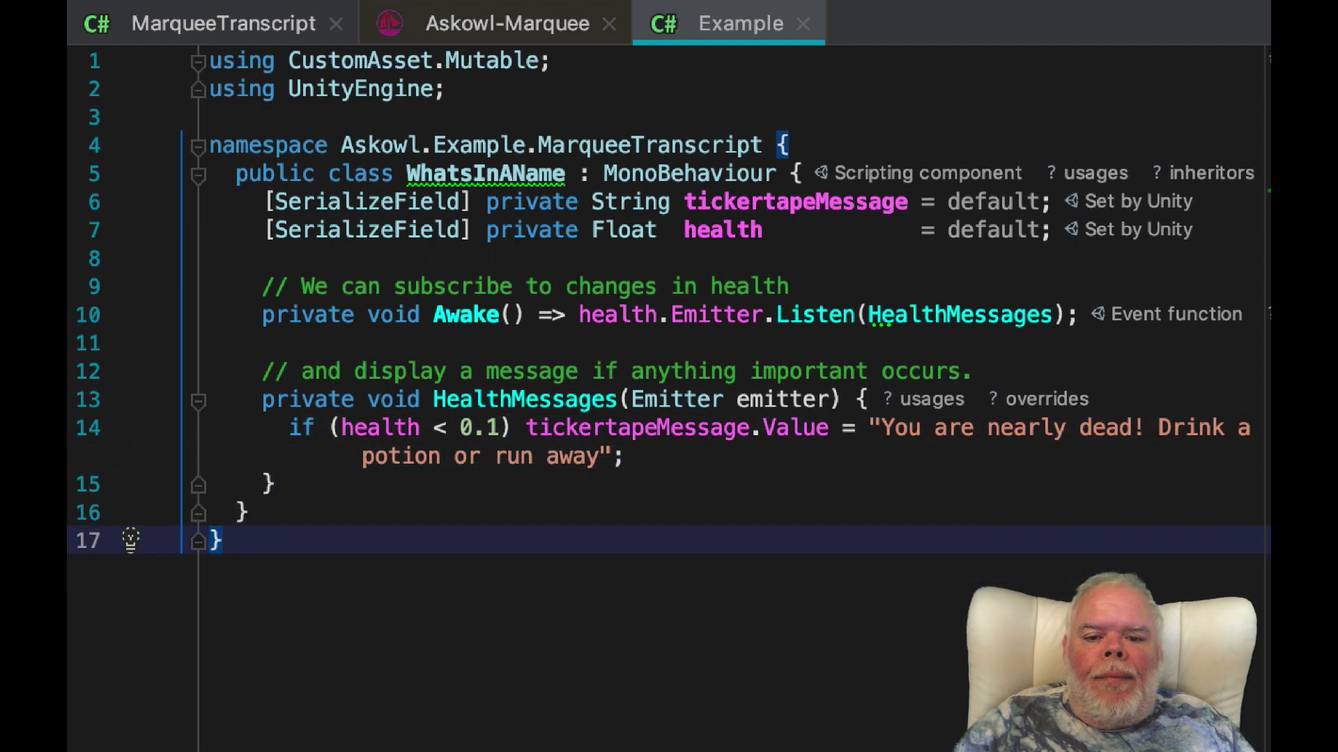